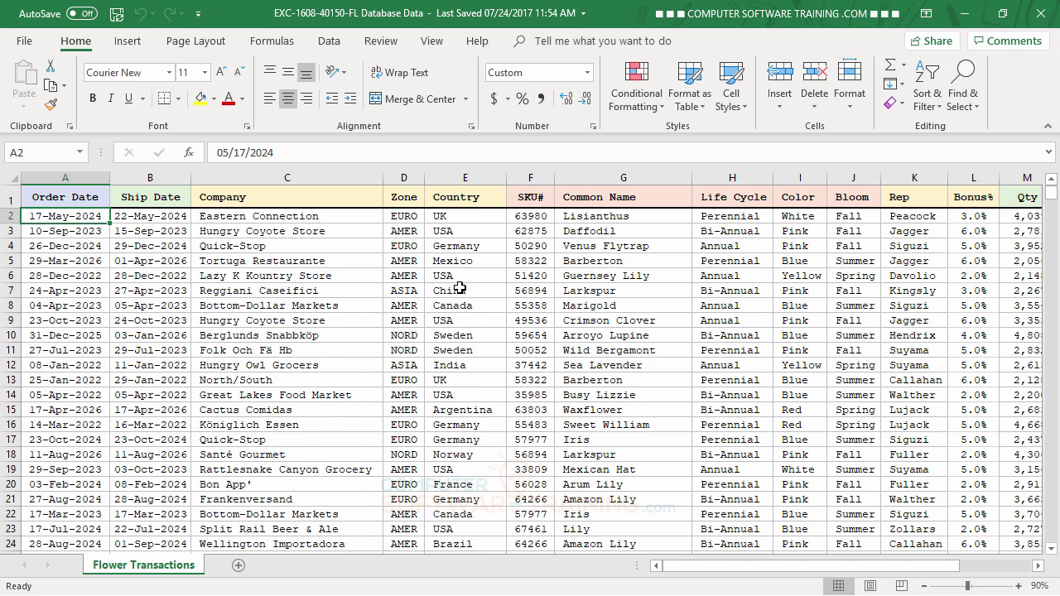
Step: Create a PivotTable from the flower transactions data on a new worksheet, with Company as the row field
{"action": "left_click", "coordinate": [349, 290]}
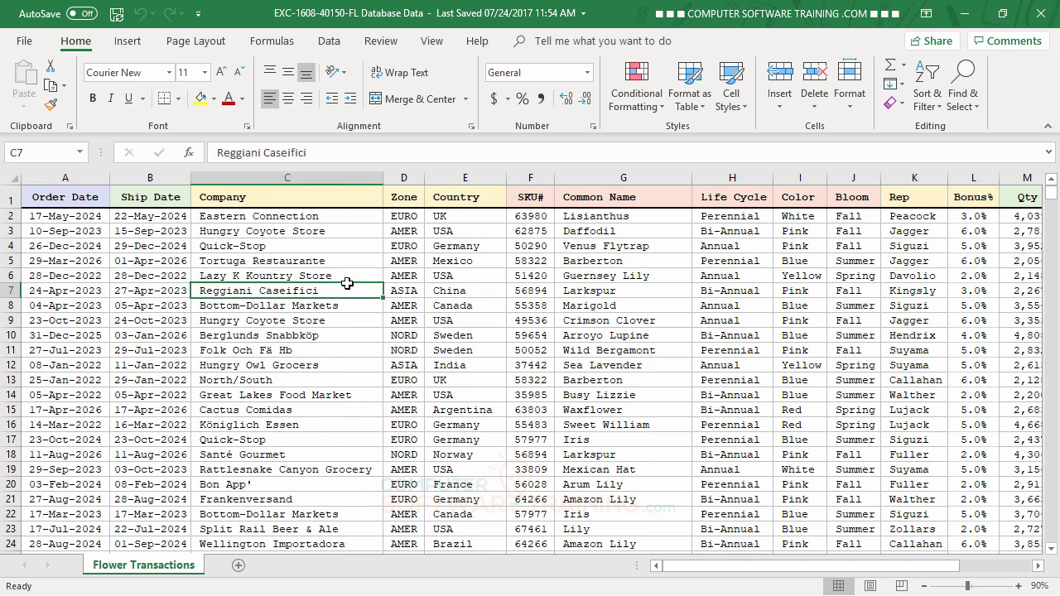
{"action": "left_click", "coordinate": [128, 40]}
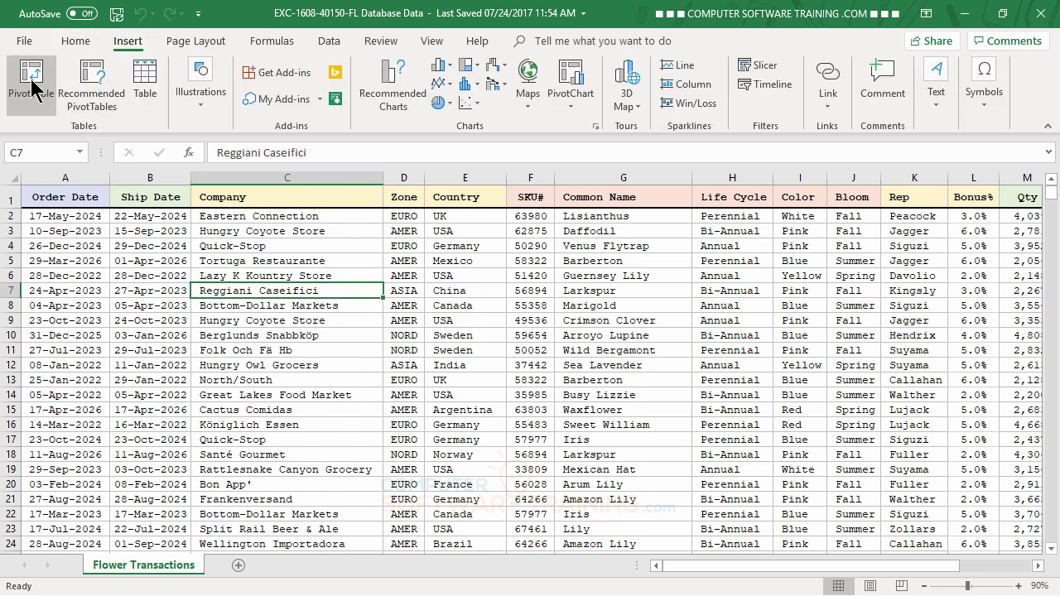
{"action": "left_click", "coordinate": [32, 83]}
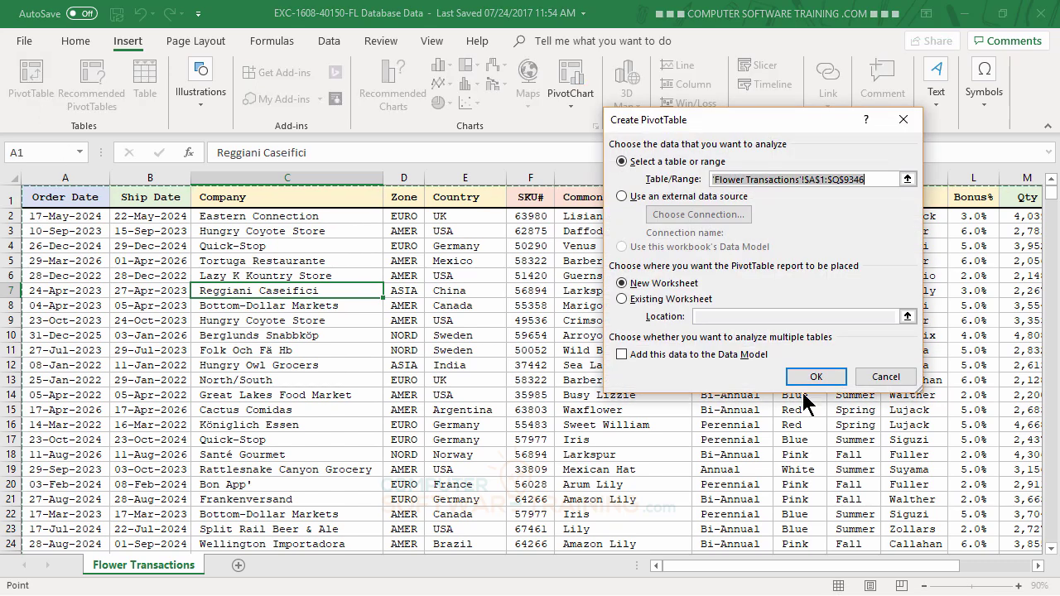
{"action": "left_click", "coordinate": [806, 380]}
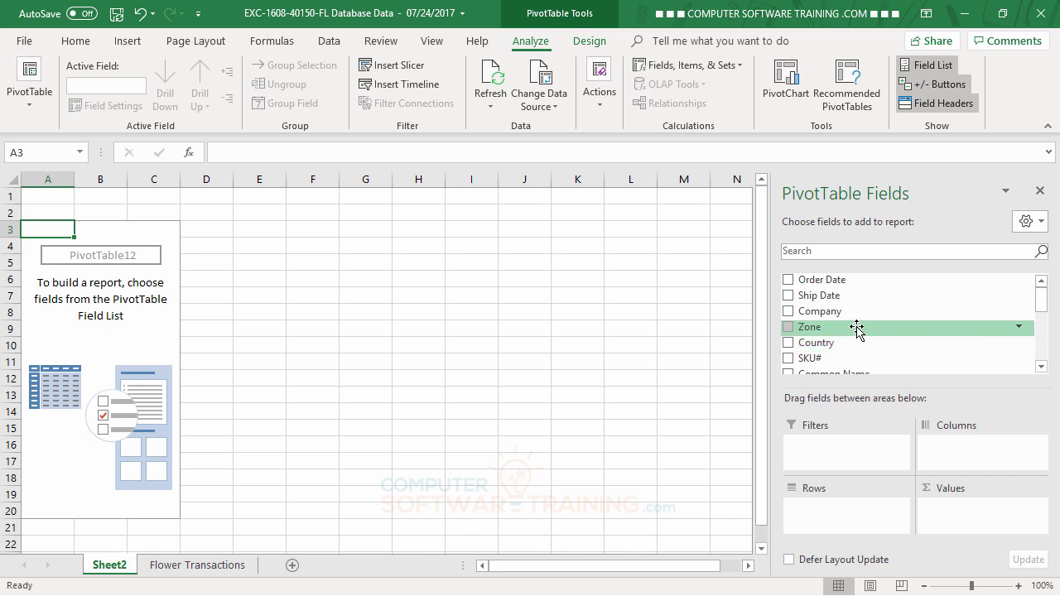
{"action": "left_click_drag", "start_coordinate": [828, 317], "coordinate": [826, 512]}
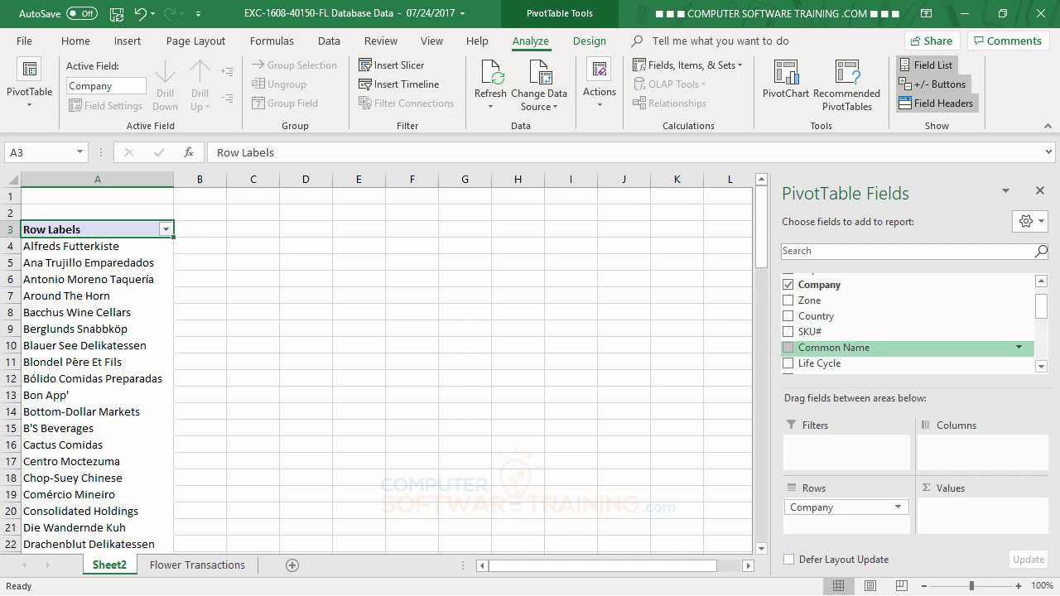
Step: Insert a calculated field named Profit in the PivotTable with the formula =TSale-TCost
{"action": "mouse_move", "coordinate": [1042, 308]}
{"action": "left_mouse_down"}
{"action": "mouse_move", "coordinate": [1046, 375]}
{"action": "mouse_move", "coordinate": [1042, 323]}
{"action": "left_mouse_up"}
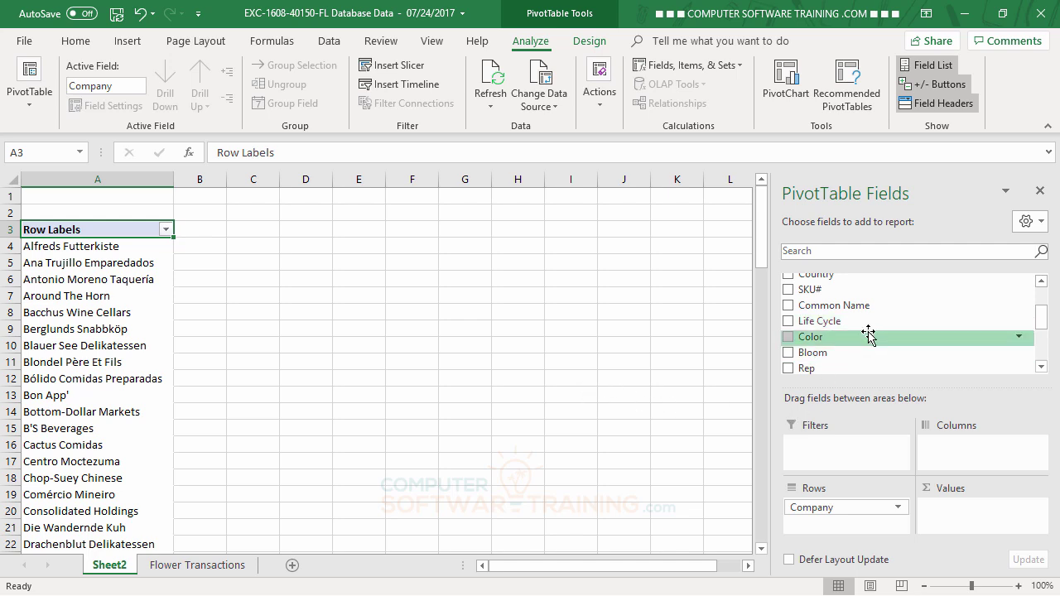
{"action": "scroll", "coordinate": [862, 335], "scroll_direction": "down", "scroll_amount": 2}
{"action": "scroll", "coordinate": [869, 334], "scroll_direction": "down", "scroll_amount": 1}
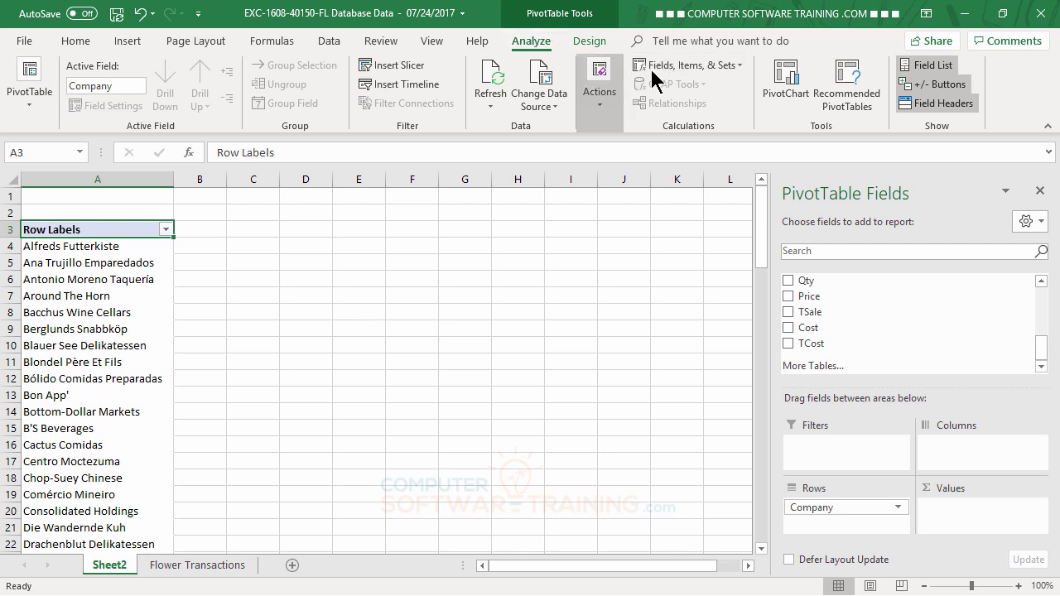
{"action": "left_click", "coordinate": [679, 73]}
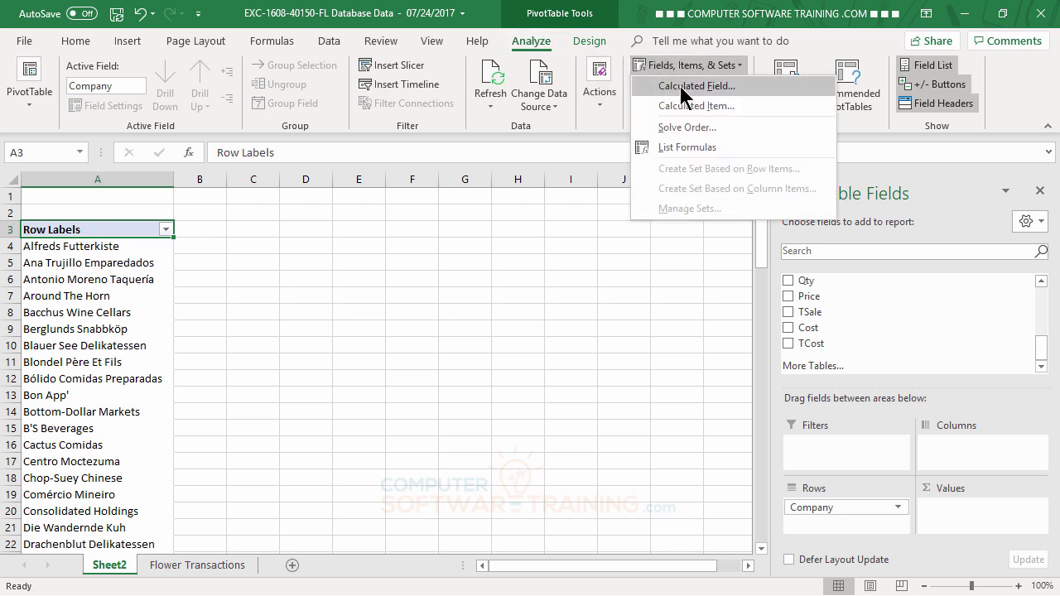
{"action": "left_click", "coordinate": [687, 86]}
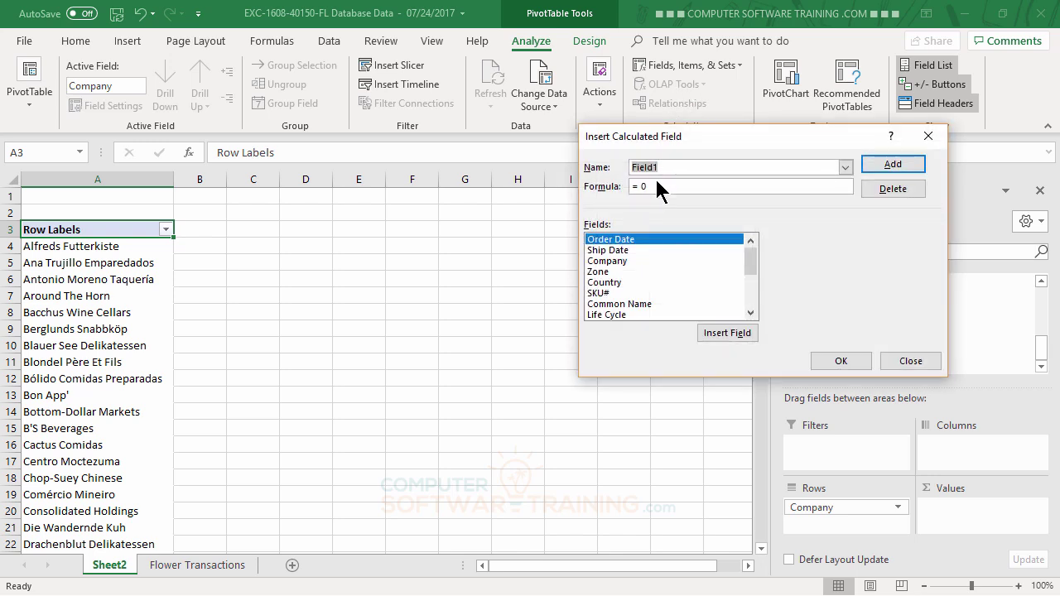
{"action": "type", "text": "Profit"}
{"action": "key", "text": "Tab"}
{"action": "key", "text": "Delete"}
{"action": "left_click_drag", "start_coordinate": [755, 262], "coordinate": [753, 307]}
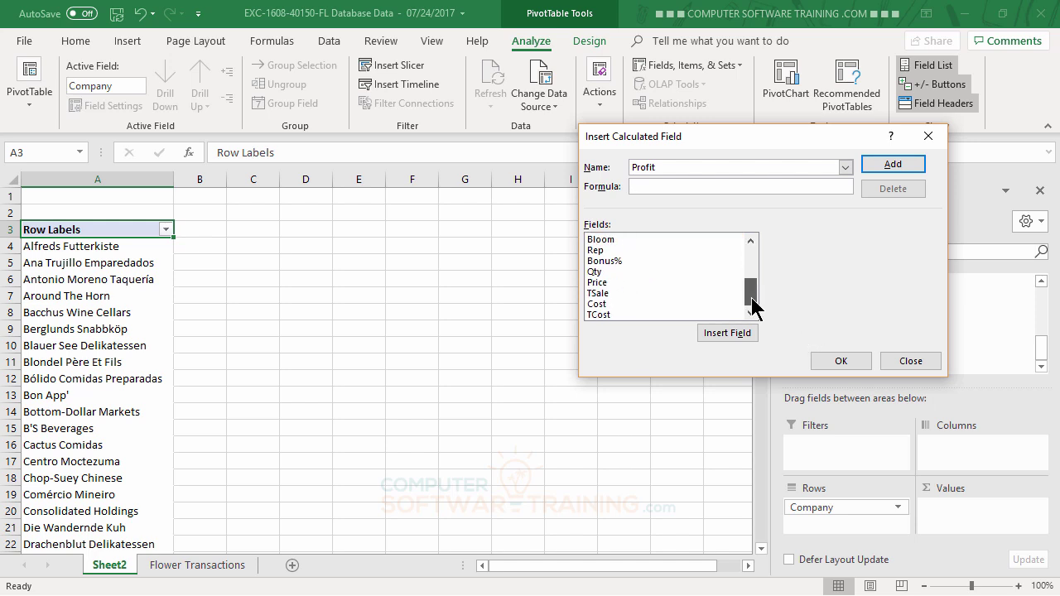
{"action": "double_click", "coordinate": [603, 295]}
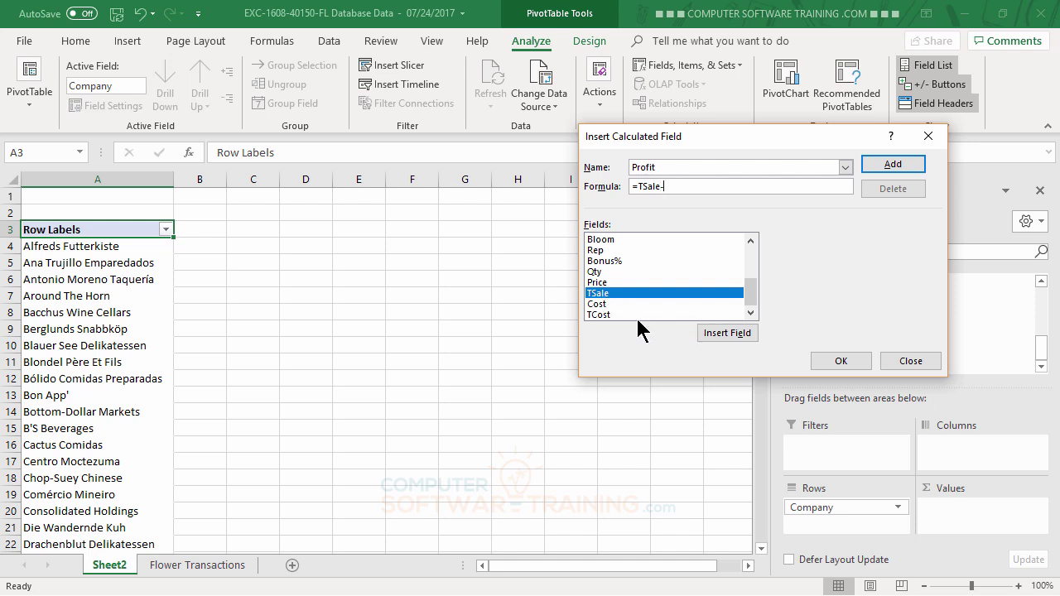
{"action": "double_click", "coordinate": [597, 314]}
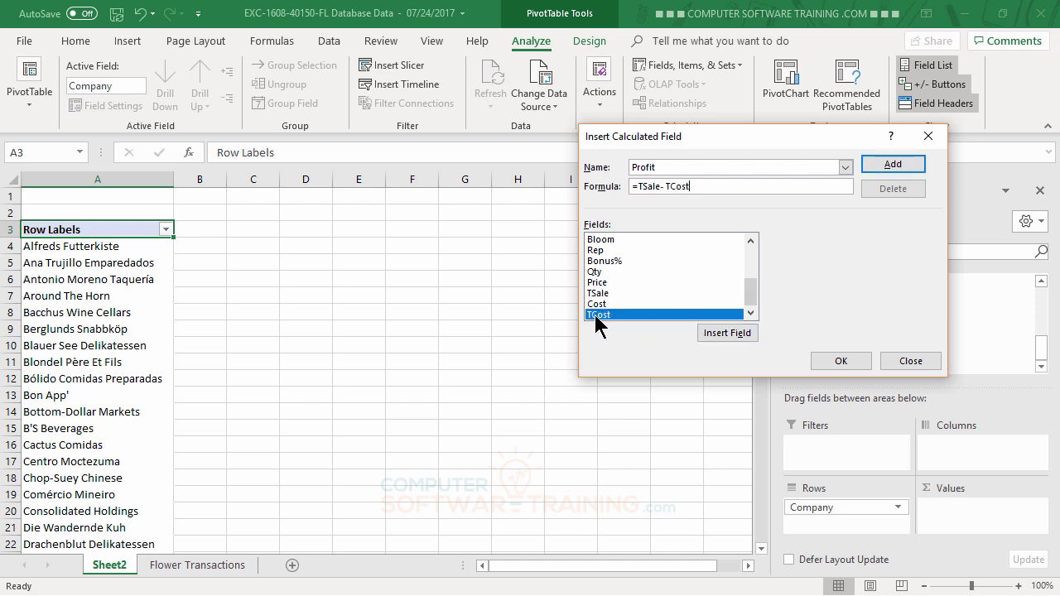
{"action": "left_click", "coordinate": [841, 362]}
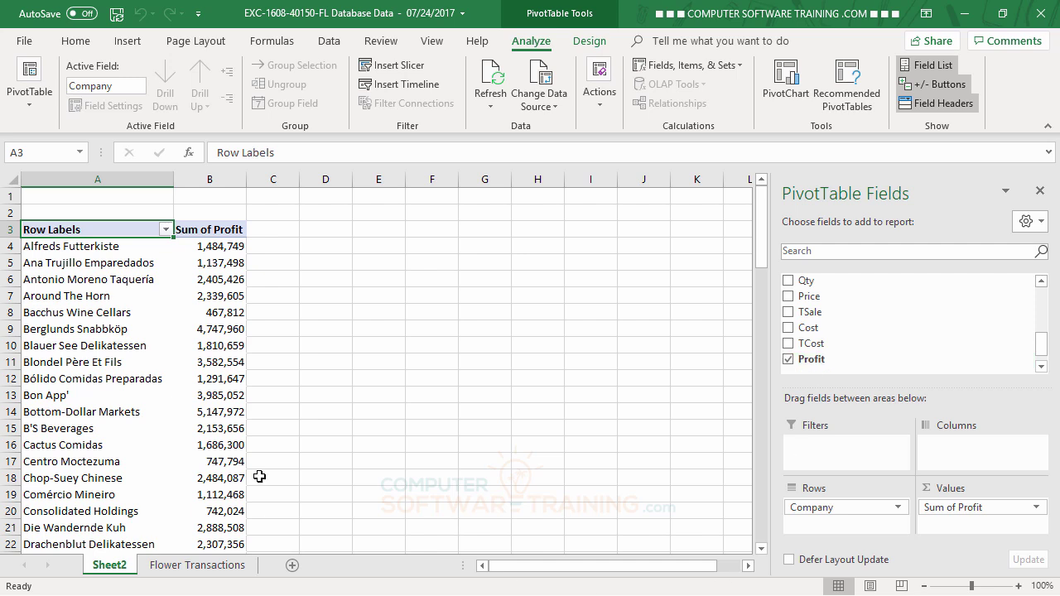
Step: Add the Order Date field to the PivotTable's columns
{"action": "mouse_move", "coordinate": [241, 284]}
{"action": "left_click_drag", "start_coordinate": [1042, 343], "coordinate": [1048, 280]}
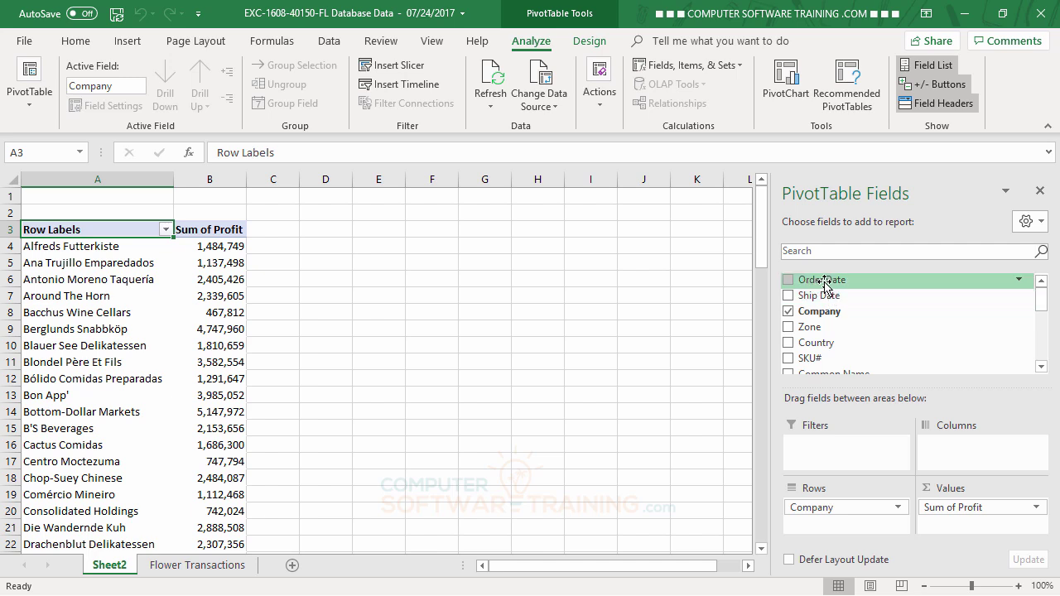
{"action": "left_click_drag", "start_coordinate": [824, 282], "coordinate": [967, 454]}
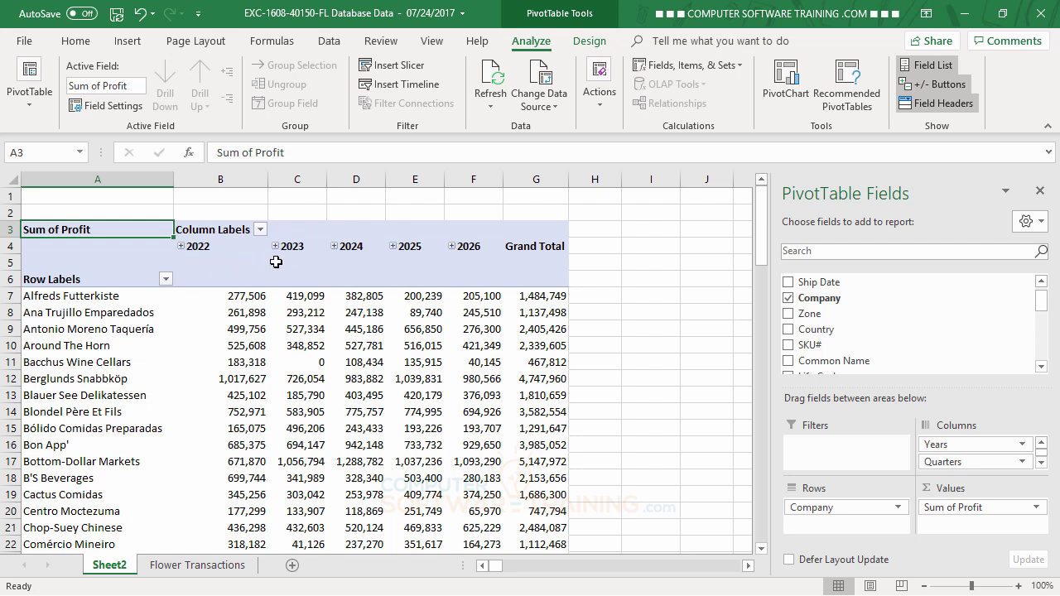
Step: Expand 2022 and its first quarter to examine the quarterly and monthly profits, and collapse 2022 again
{"action": "left_click", "coordinate": [181, 247]}
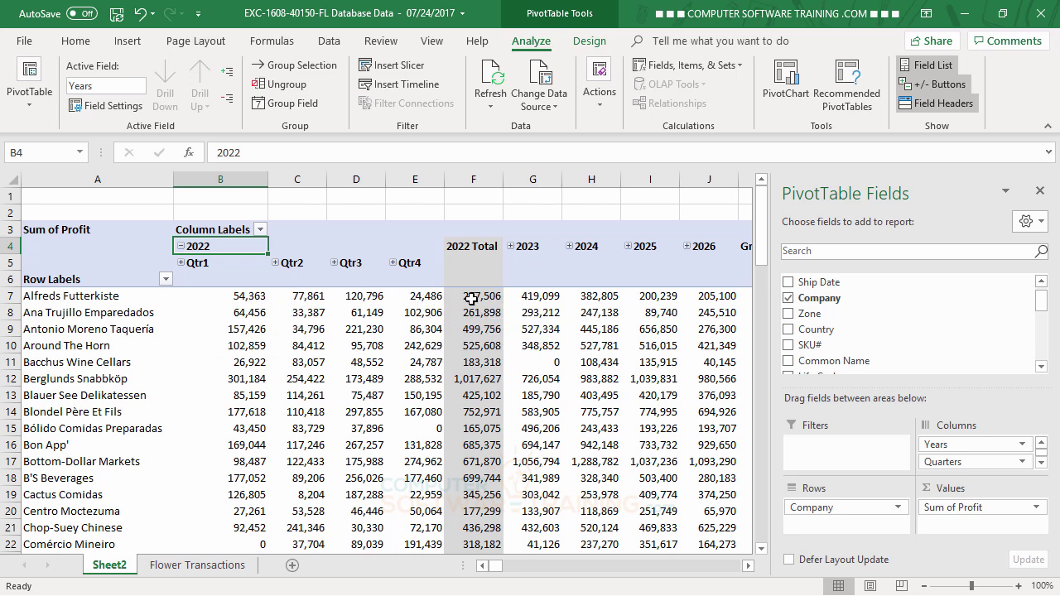
{"action": "mouse_move", "coordinate": [474, 296]}
{"action": "left_click", "coordinate": [180, 264]}
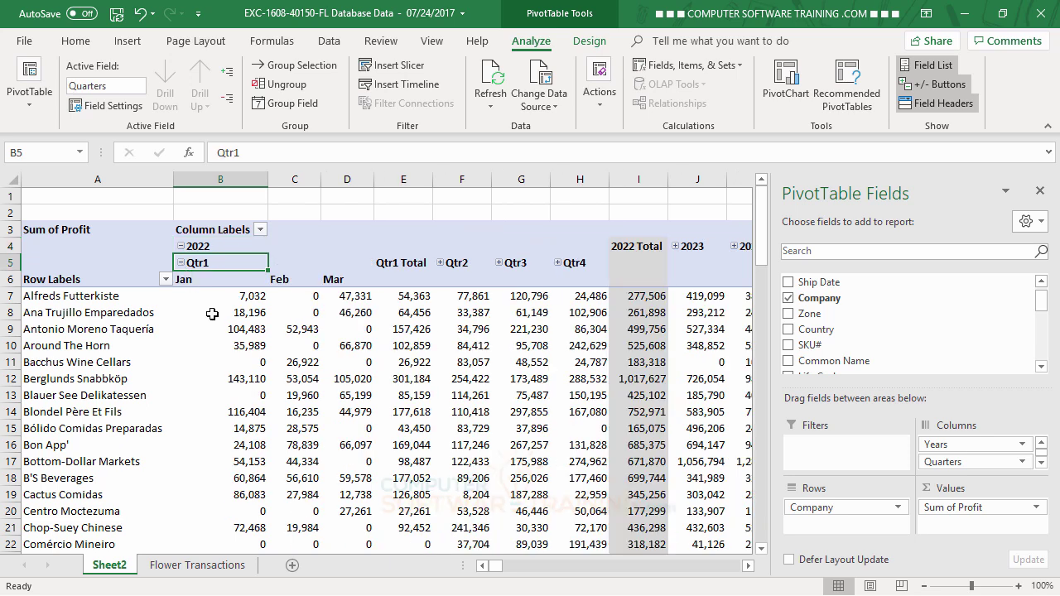
{"action": "mouse_move", "coordinate": [250, 382]}
{"action": "left_click", "coordinate": [181, 246]}
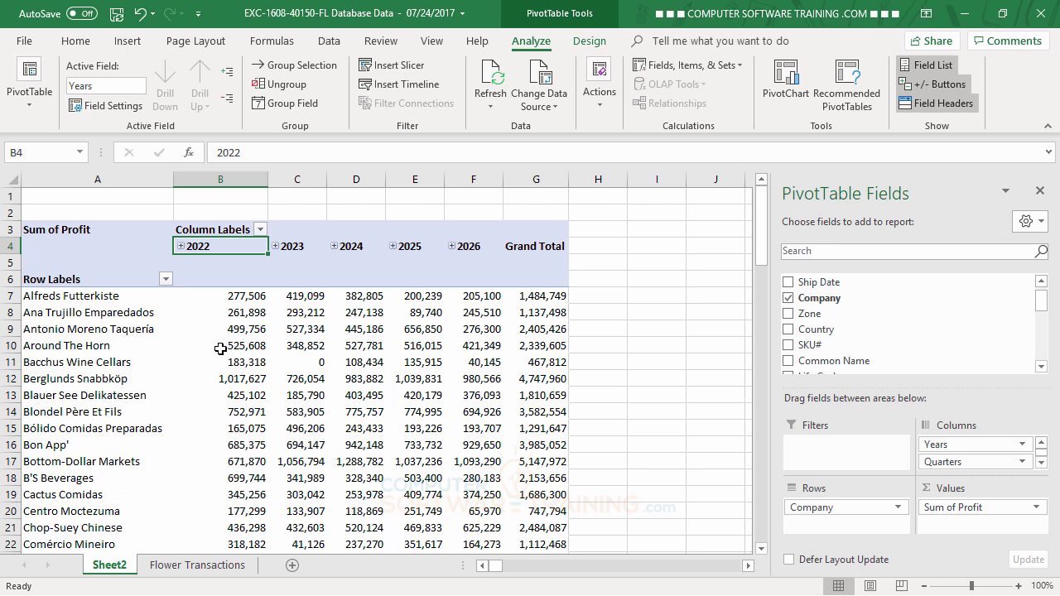
{"action": "mouse_move", "coordinate": [216, 354]}
Step: Enlarge the field areas below the field list to show all column fields, and return the list to its start
{"action": "left_click_drag", "start_coordinate": [930, 384], "coordinate": [936, 341]}
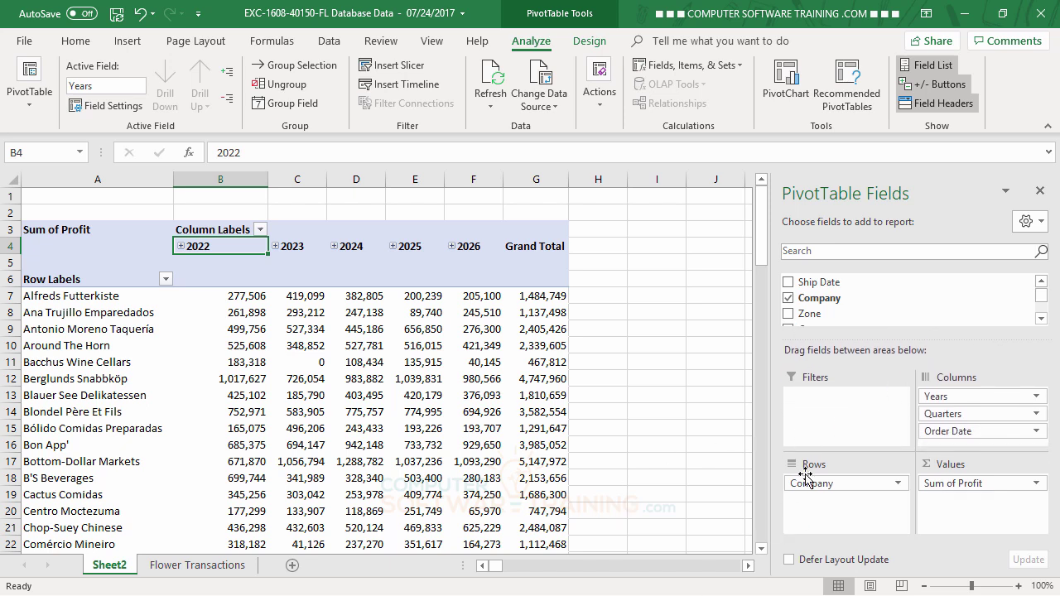
{"action": "left_click", "coordinate": [1043, 284]}
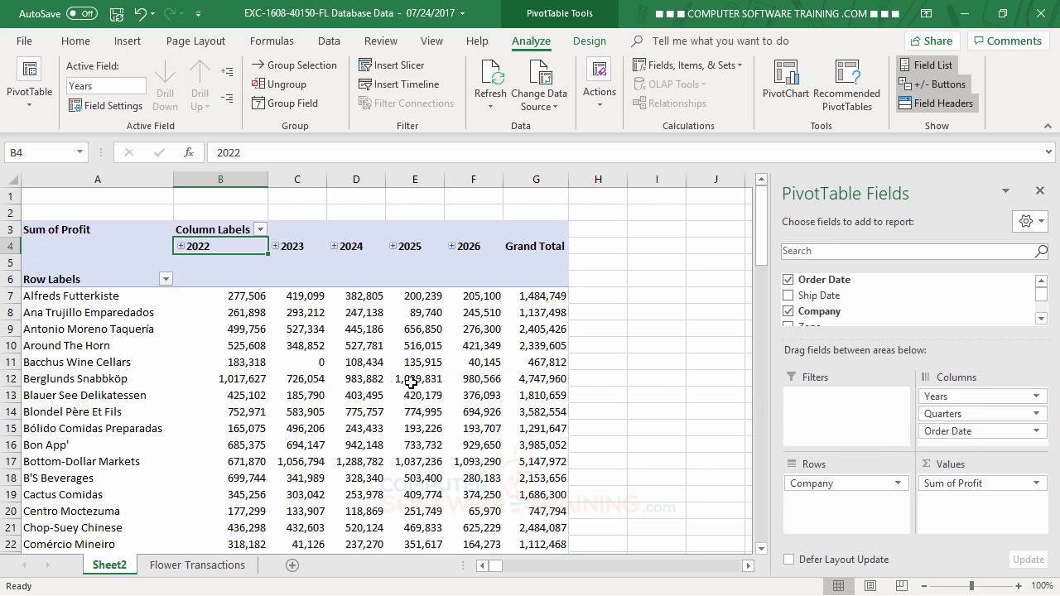
{"action": "mouse_move", "coordinate": [410, 381]}
{"action": "mouse_move", "coordinate": [383, 362]}
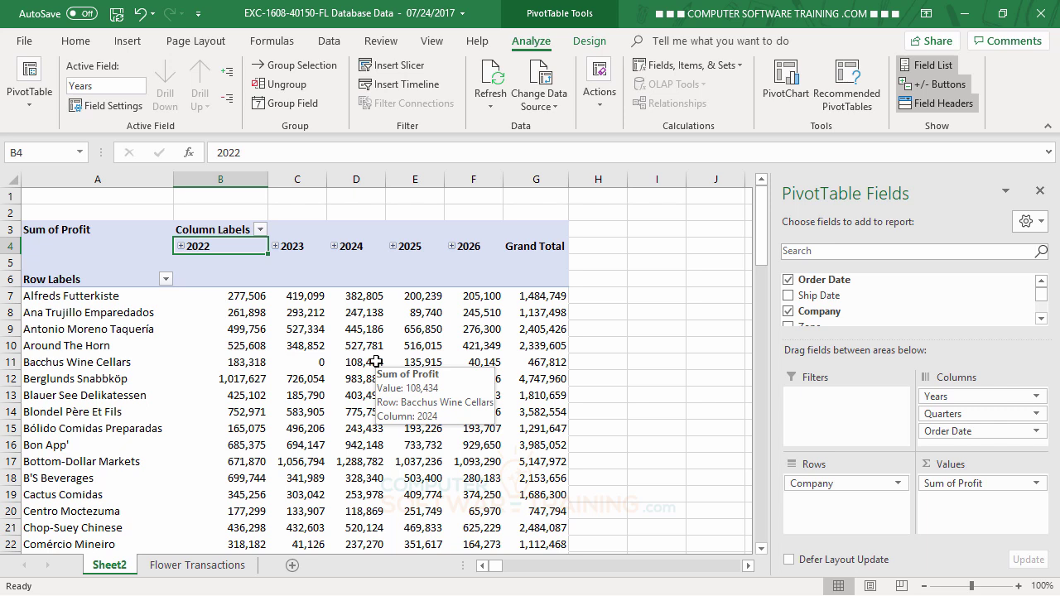
{"action": "mouse_move", "coordinate": [363, 391]}
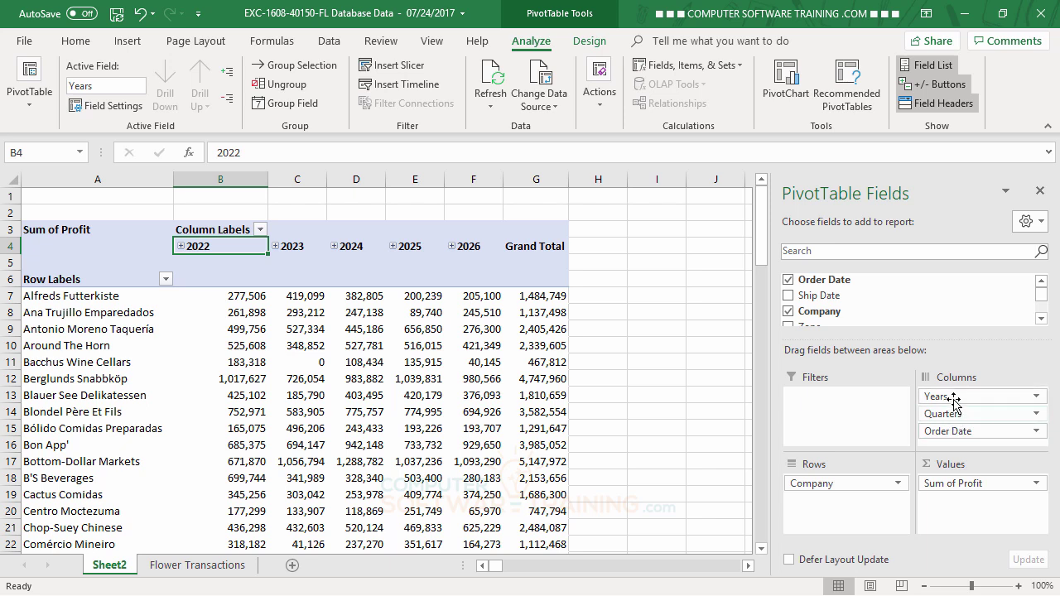
Step: Group the PivotTable's order dates by Years only, removing the Months and Quarters grouping
{"action": "left_click", "coordinate": [294, 248]}
{"action": "left_click", "coordinate": [354, 248]}
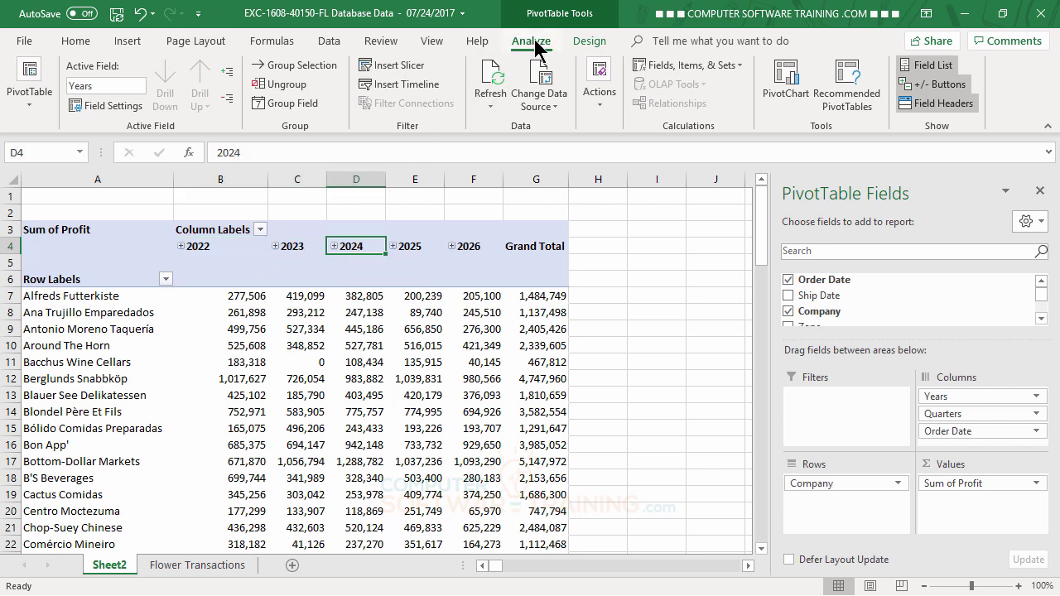
{"action": "left_click", "coordinate": [291, 104]}
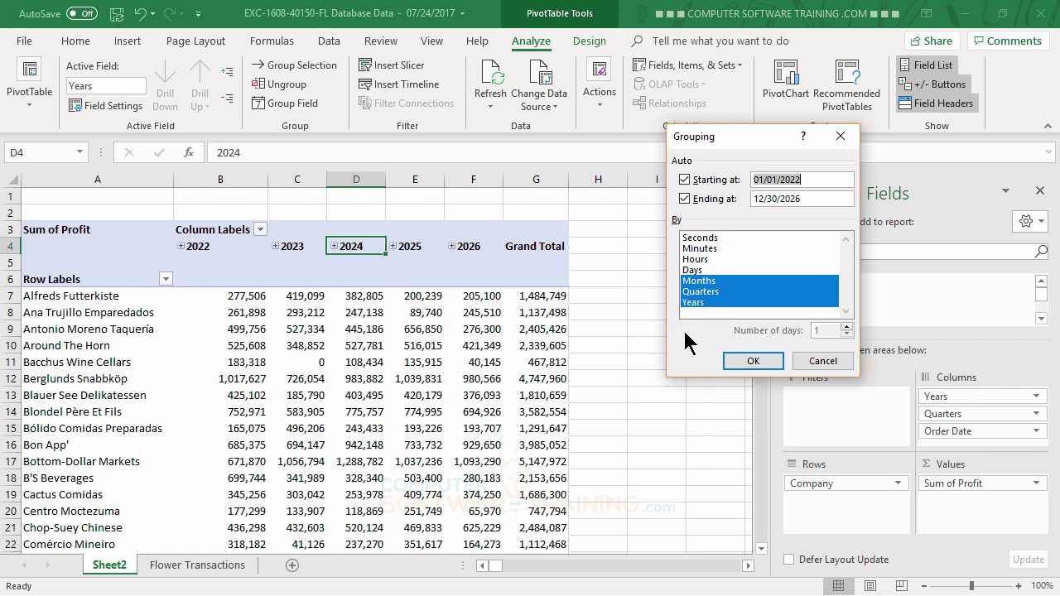
{"action": "left_click", "coordinate": [700, 283]}
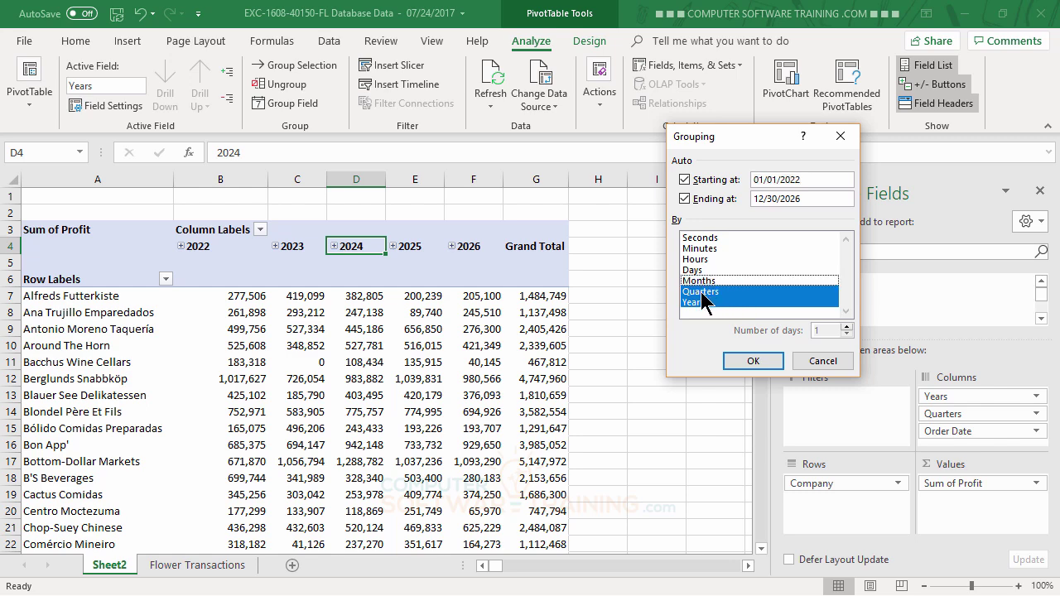
{"action": "left_click", "coordinate": [702, 292]}
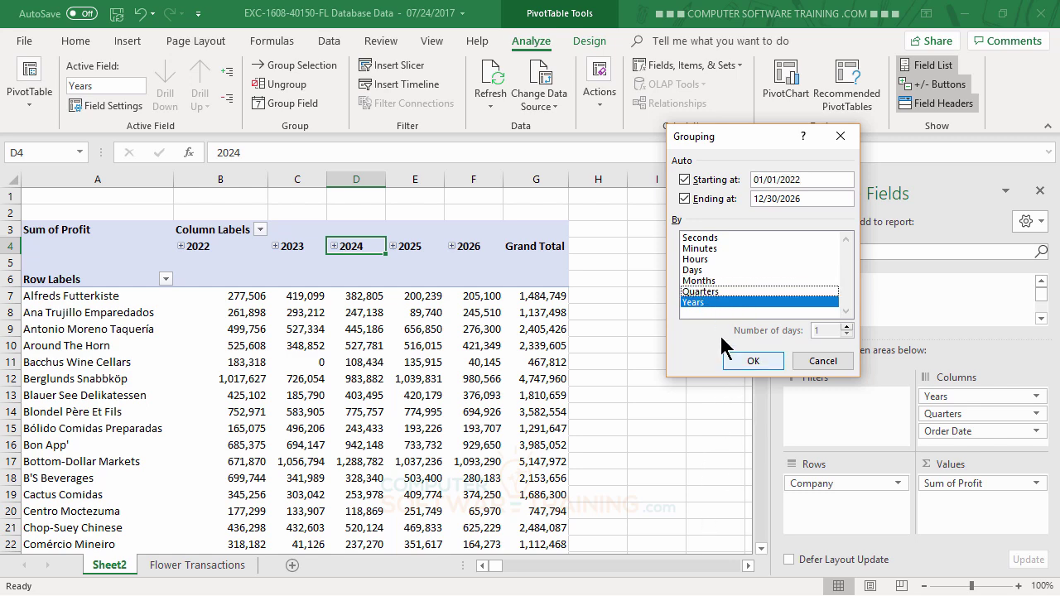
{"action": "left_click", "coordinate": [747, 360]}
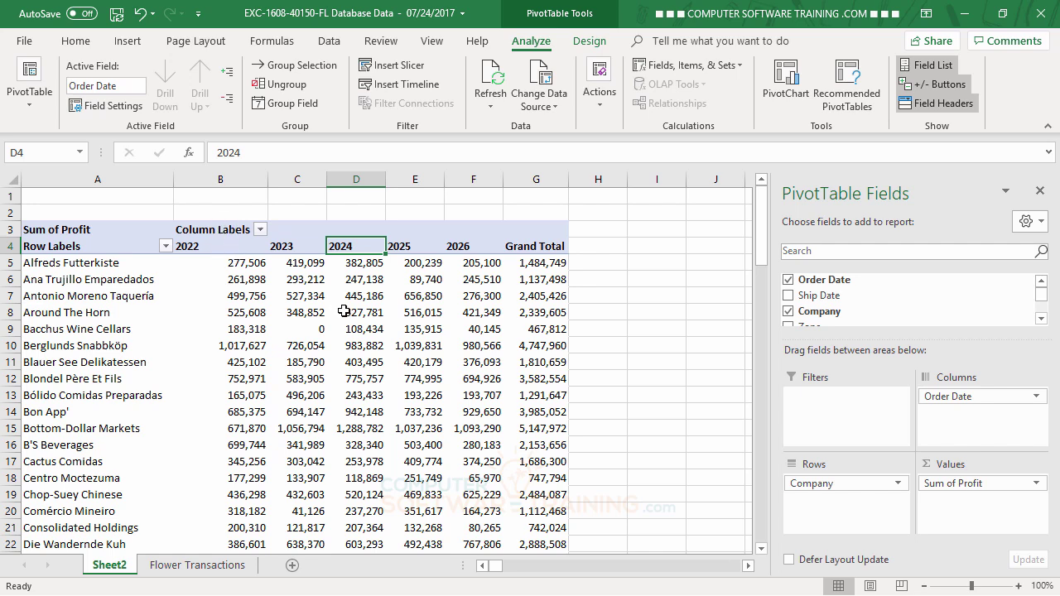
Step: Regroup the order dates in the PivotTable columns by both Quarters and Years
{"action": "mouse_move", "coordinate": [479, 311]}
{"action": "mouse_move", "coordinate": [259, 266]}
{"action": "mouse_move", "coordinate": [58, 267]}
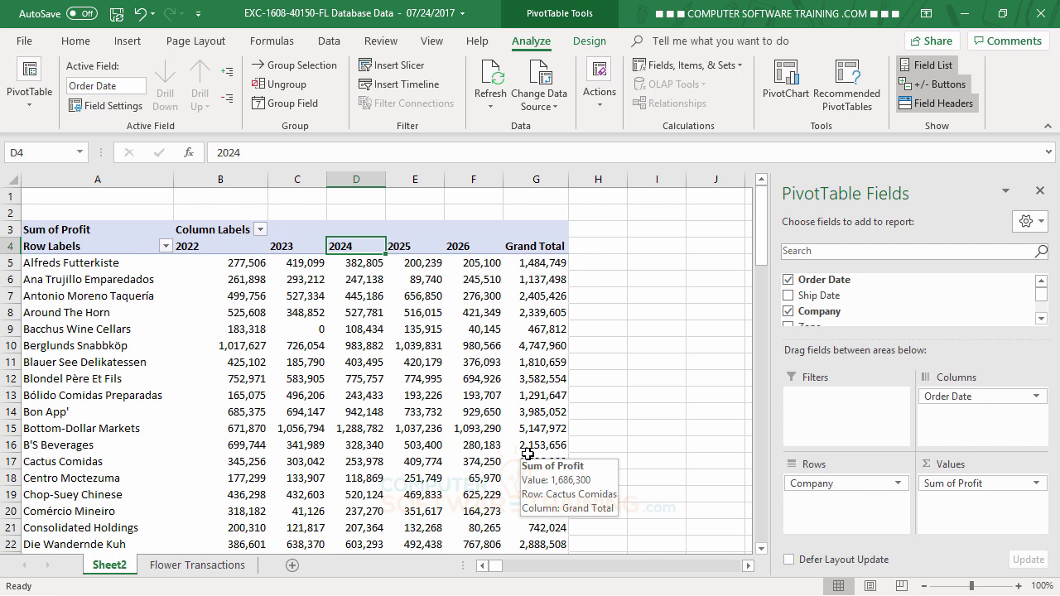
{"action": "left_click", "coordinate": [285, 249]}
{"action": "left_click", "coordinate": [341, 246]}
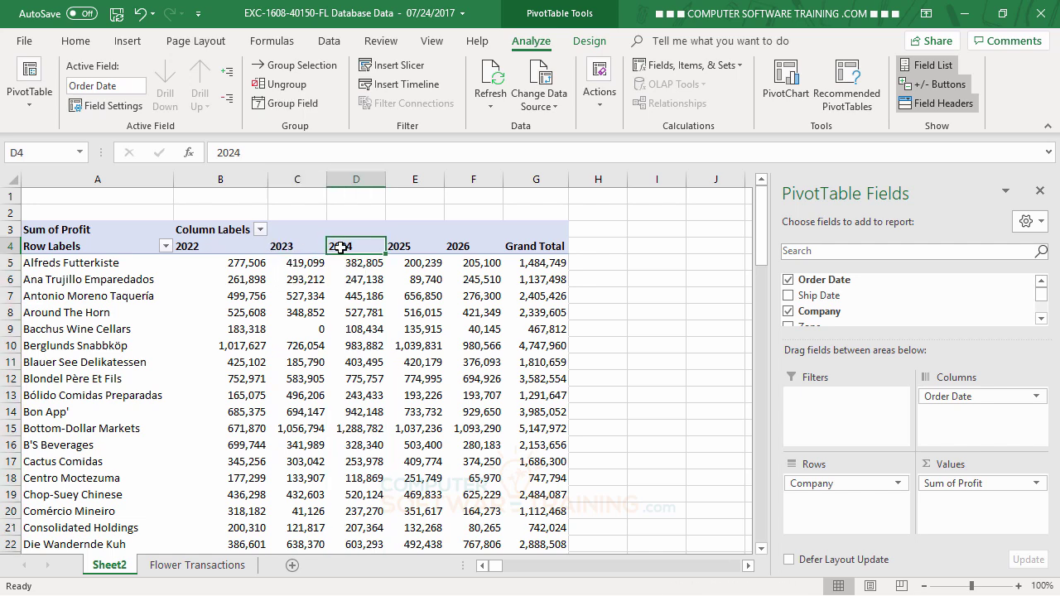
{"action": "left_click", "coordinate": [298, 109]}
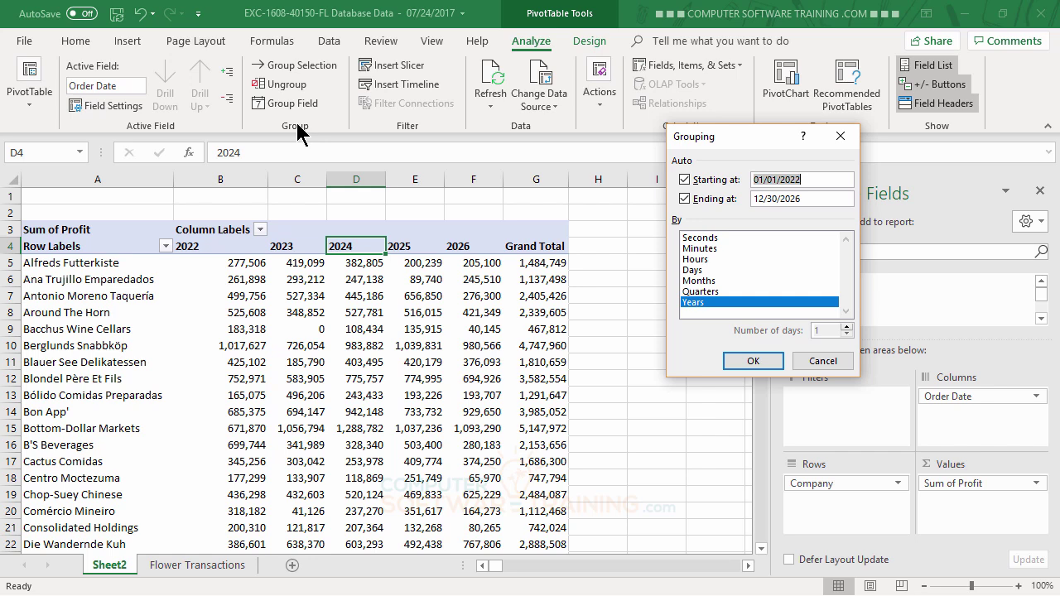
{"action": "left_click", "coordinate": [705, 293]}
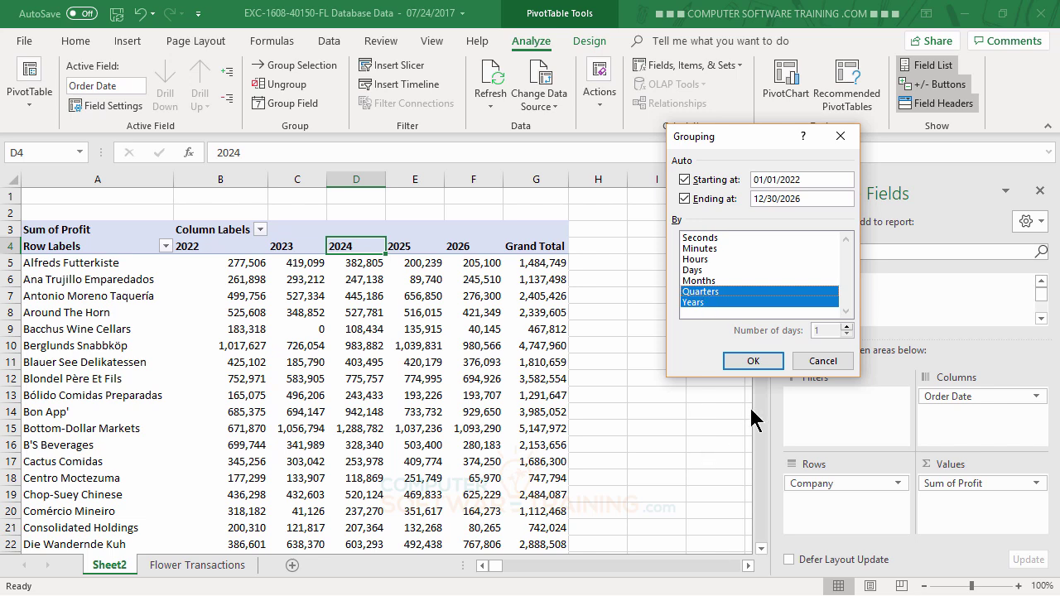
{"action": "left_click", "coordinate": [760, 363]}
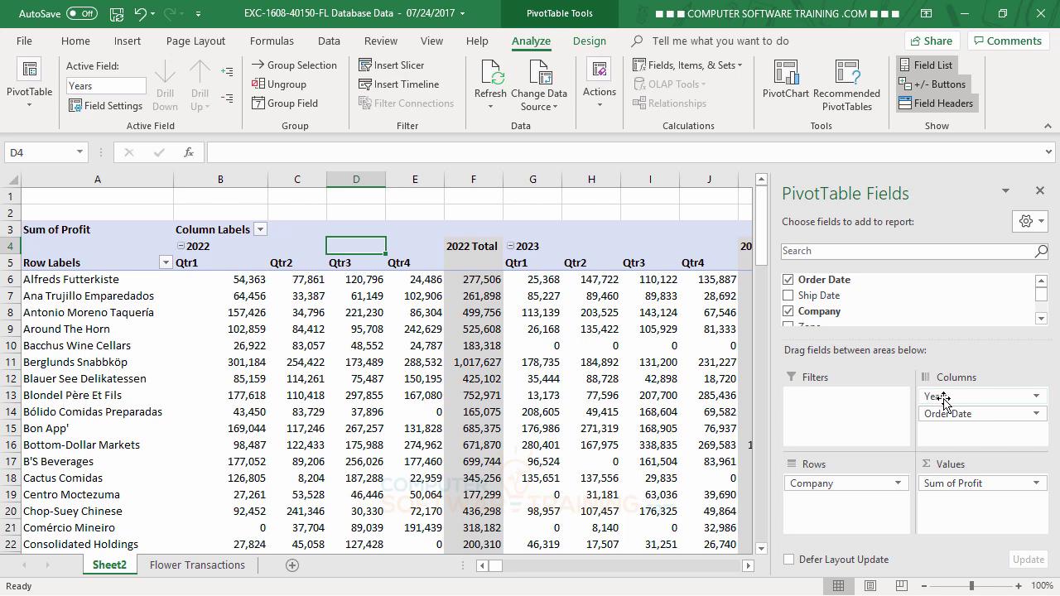
Step: Move the Years field from the PivotTable's columns to its rows, beneath Company
{"action": "left_click", "coordinate": [940, 399]}
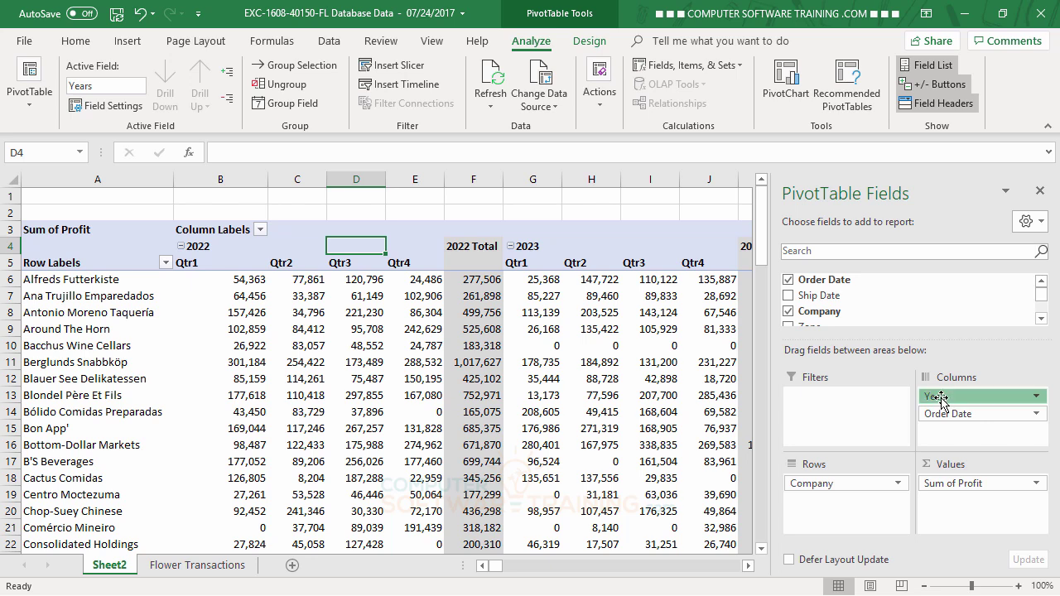
{"action": "left_click_drag", "start_coordinate": [940, 398], "coordinate": [827, 502]}
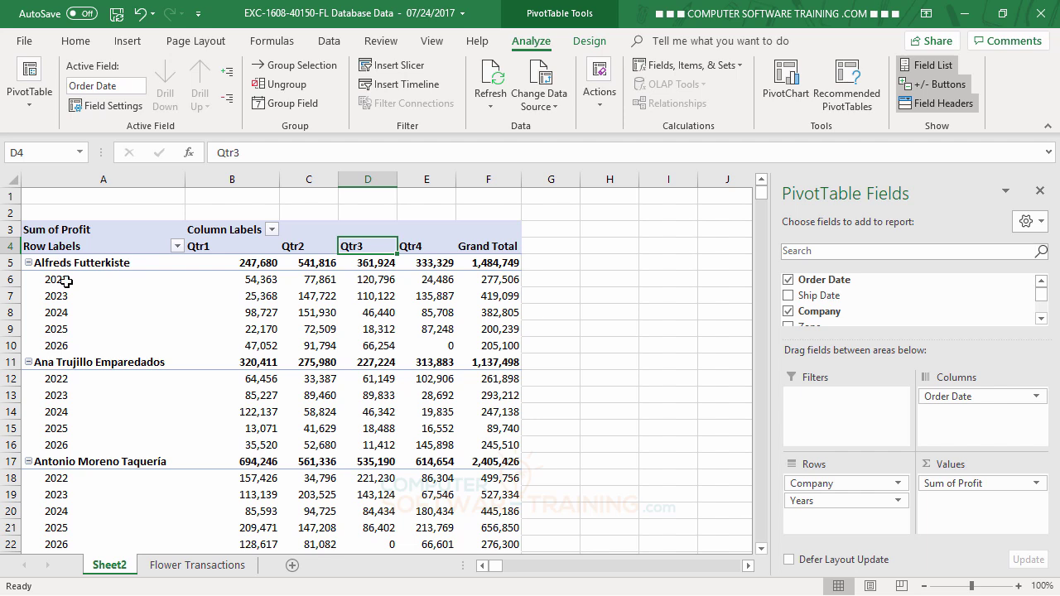
{"action": "mouse_move", "coordinate": [262, 283]}
{"action": "mouse_move", "coordinate": [489, 281]}
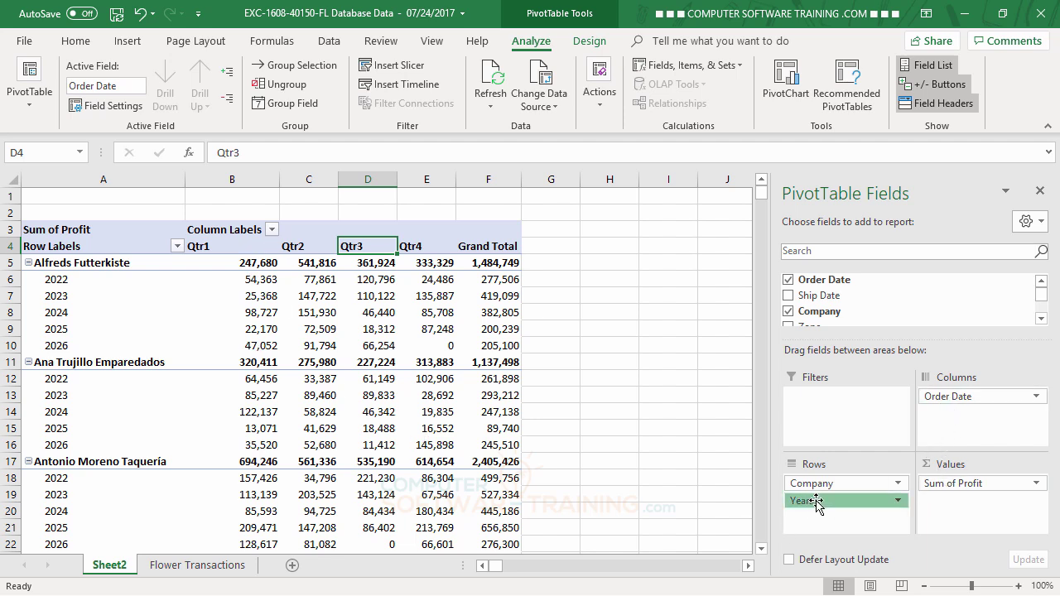
Step: Move Years back to the PivotTable's columns and Order Date to its rows beneath Company, and select Alfreds Futterkiste's four 2022 quarterly values
{"action": "left_click_drag", "start_coordinate": [800, 502], "coordinate": [971, 414]}
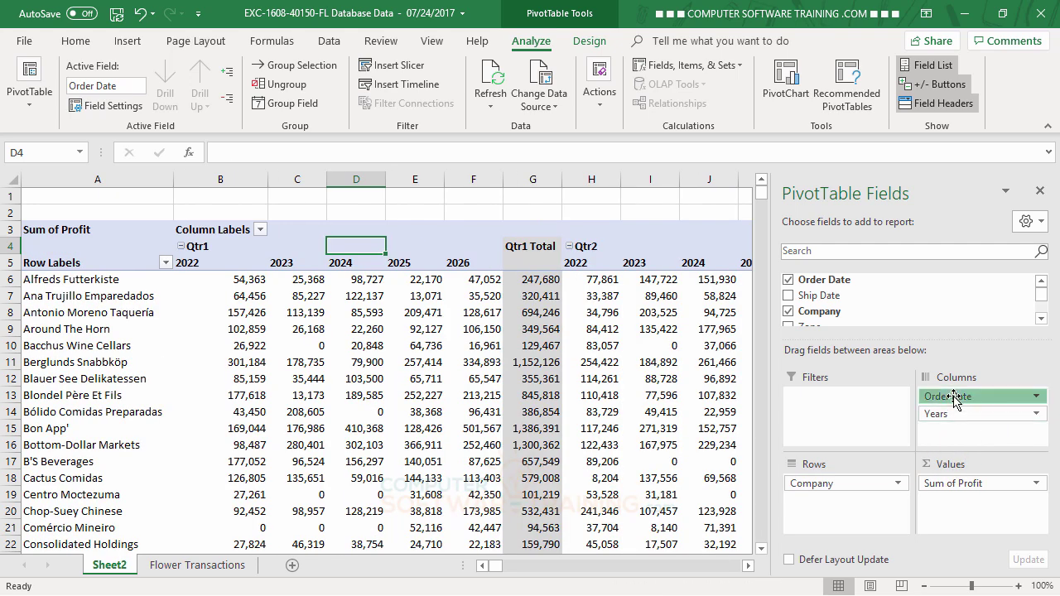
{"action": "left_click_drag", "start_coordinate": [955, 400], "coordinate": [864, 518]}
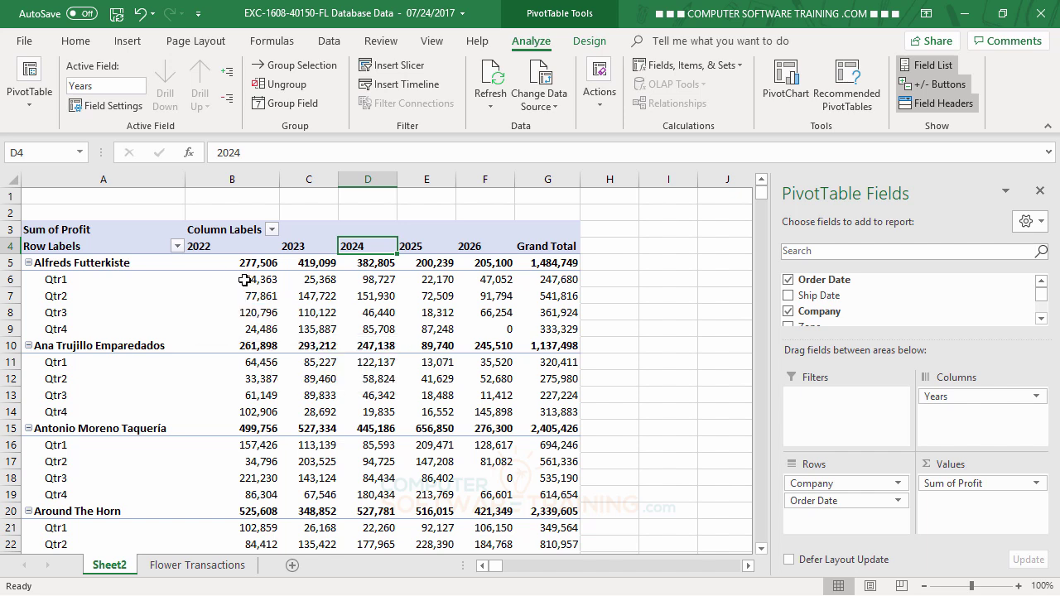
{"action": "left_click_drag", "start_coordinate": [247, 280], "coordinate": [245, 324]}
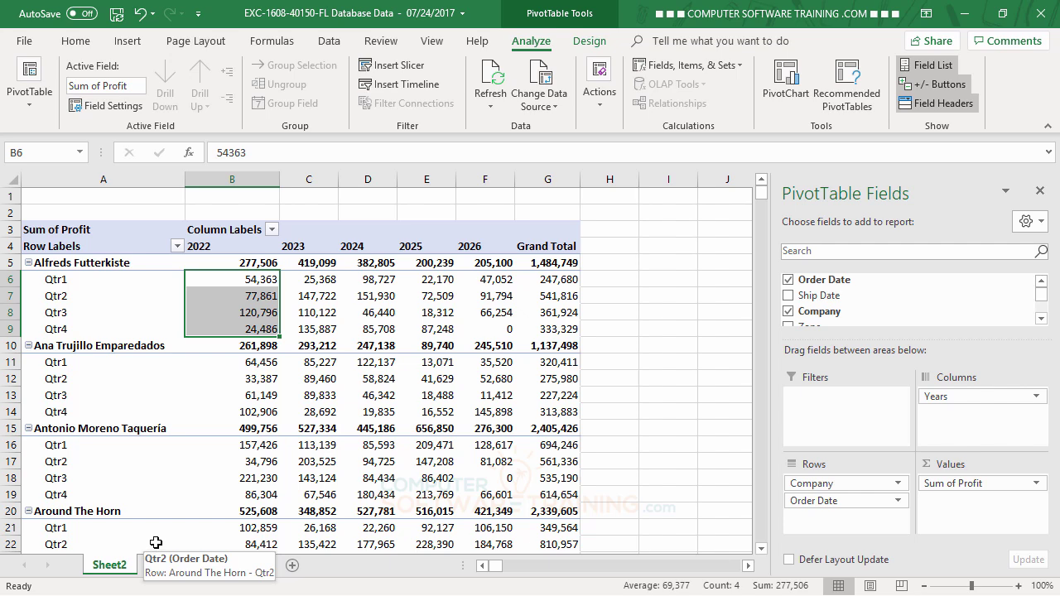
{"action": "left_click", "coordinate": [155, 595]}
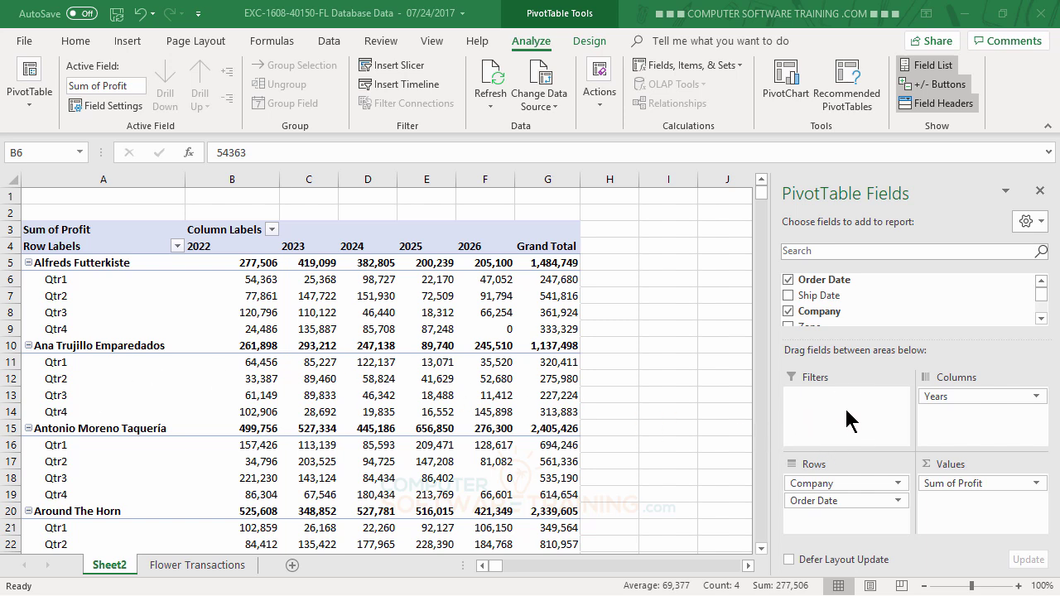
Step: Add the Country field to the PivotTable as a report filter
{"action": "left_click", "coordinate": [1042, 319]}
{"action": "left_click", "coordinate": [1042, 319]}
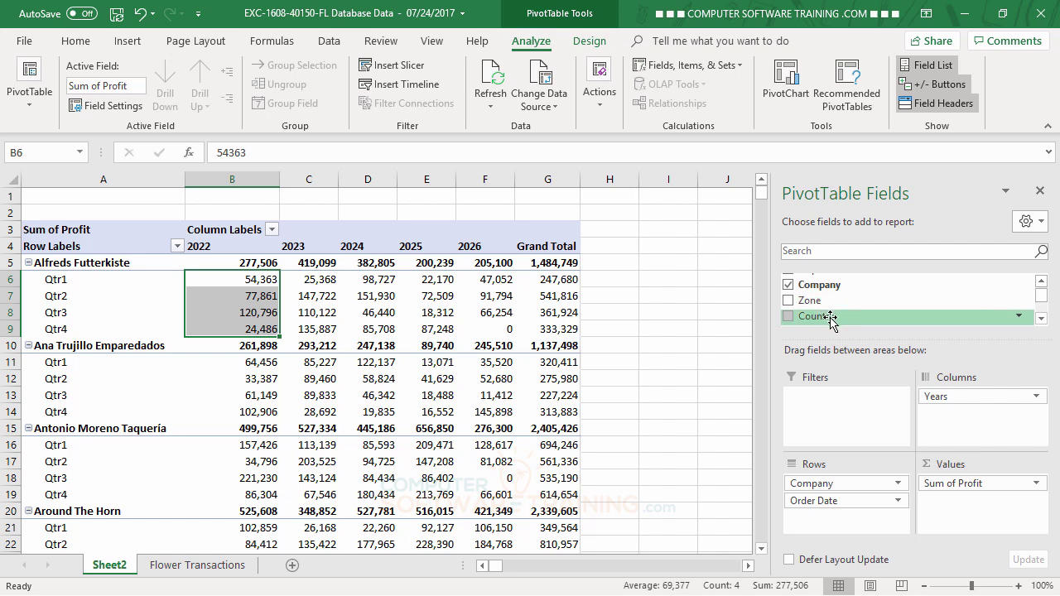
{"action": "left_click_drag", "start_coordinate": [831, 318], "coordinate": [832, 404]}
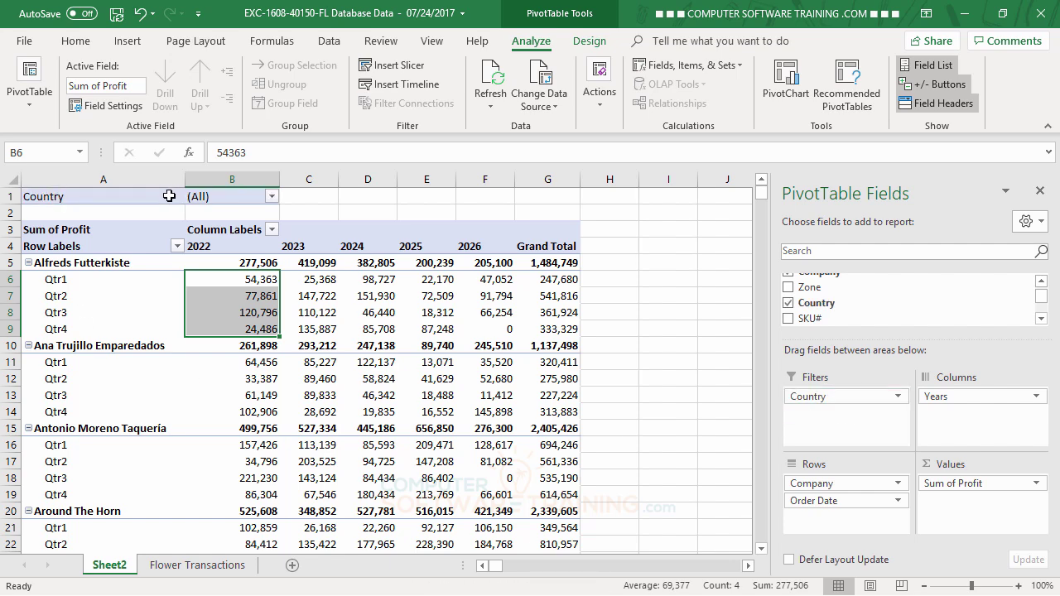
{"action": "left_click", "coordinate": [265, 315]}
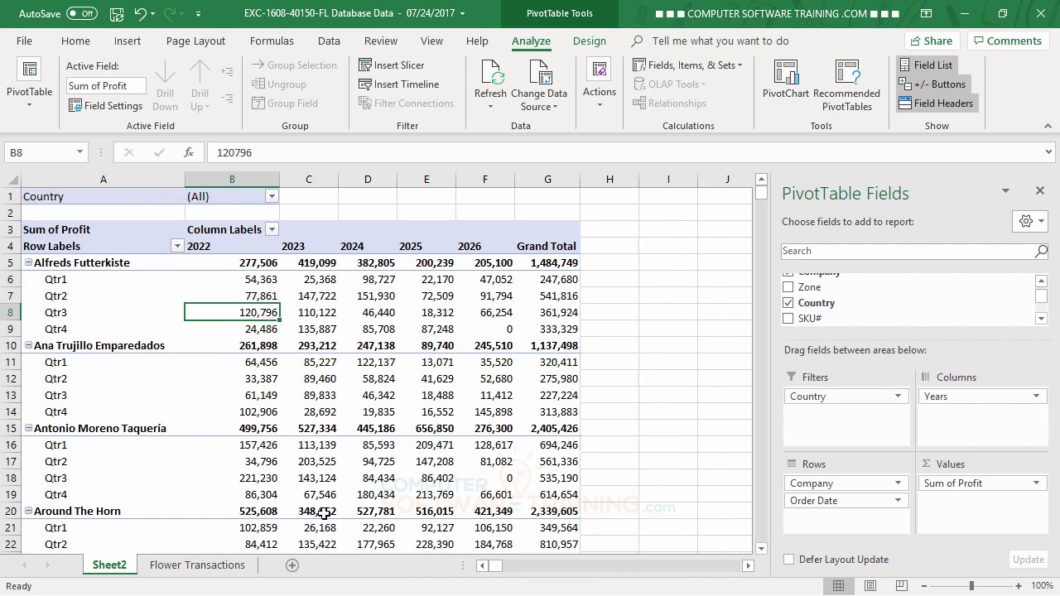
Step: Look through the countries offered by the Country report filter, and return to the start of the list
{"action": "left_click", "coordinate": [272, 199]}
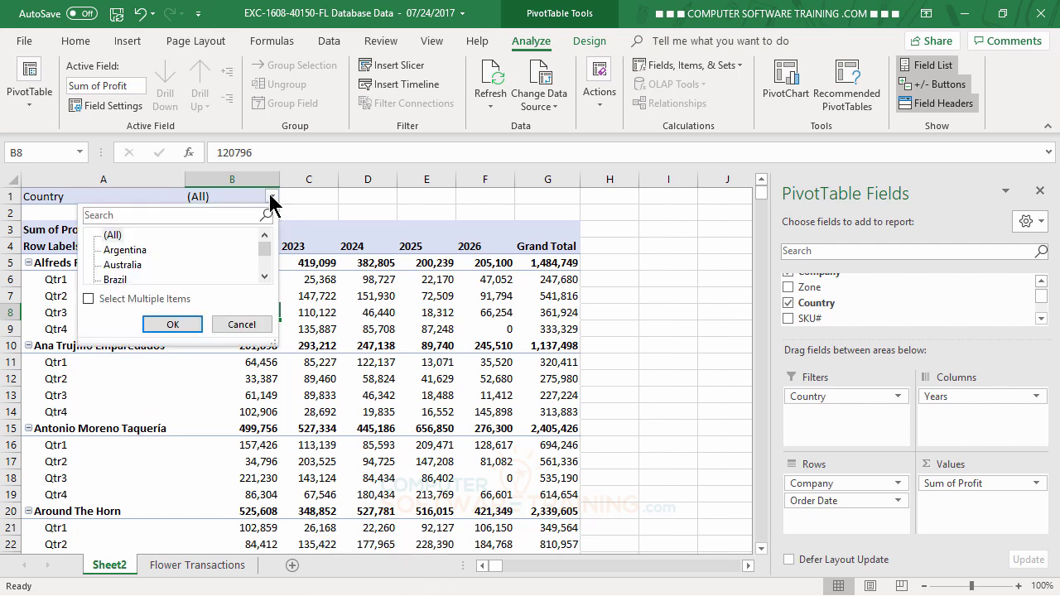
{"action": "left_click", "coordinate": [265, 277]}
{"action": "left_click", "coordinate": [265, 278]}
{"action": "left_click", "coordinate": [265, 277]}
{"action": "left_click", "coordinate": [265, 277]}
{"action": "left_click", "coordinate": [265, 278]}
{"action": "left_click", "coordinate": [266, 277]}
{"action": "left_click", "coordinate": [265, 277]}
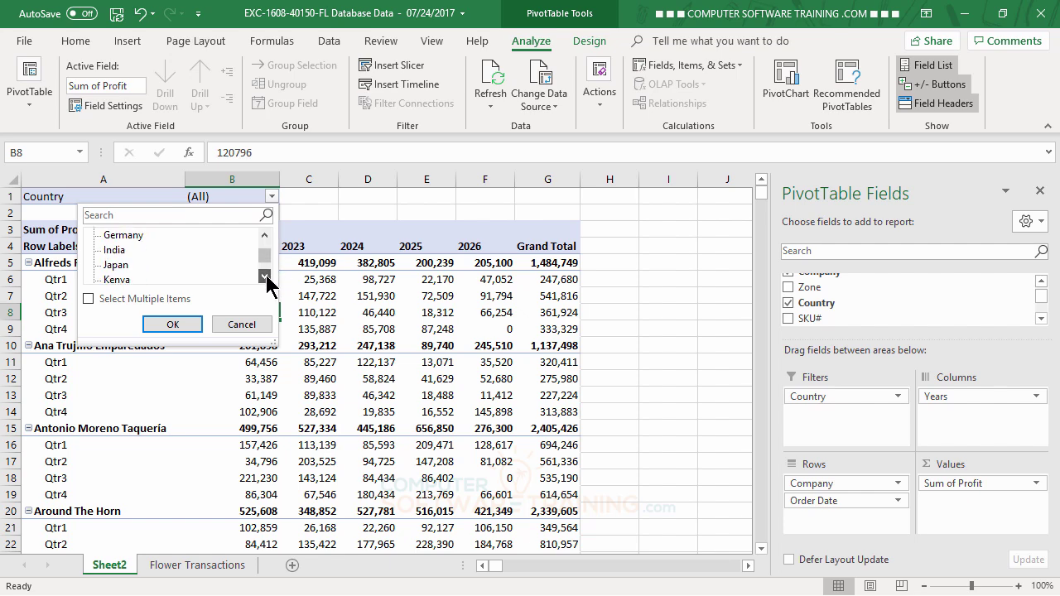
{"action": "left_click", "coordinate": [265, 278]}
{"action": "left_click", "coordinate": [266, 278]}
{"action": "left_click", "coordinate": [265, 278]}
{"action": "left_click", "coordinate": [265, 278]}
{"action": "left_click", "coordinate": [265, 277]}
{"action": "left_click", "coordinate": [265, 278]}
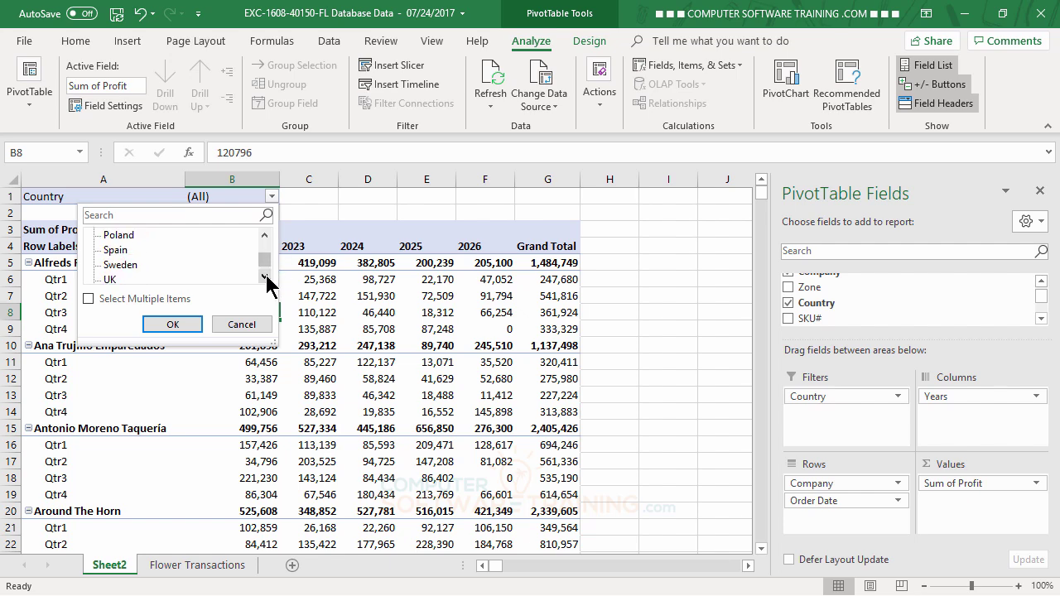
{"action": "left_click", "coordinate": [265, 277]}
{"action": "left_click", "coordinate": [266, 278]}
{"action": "left_click_drag", "start_coordinate": [266, 261], "coordinate": [265, 242]}
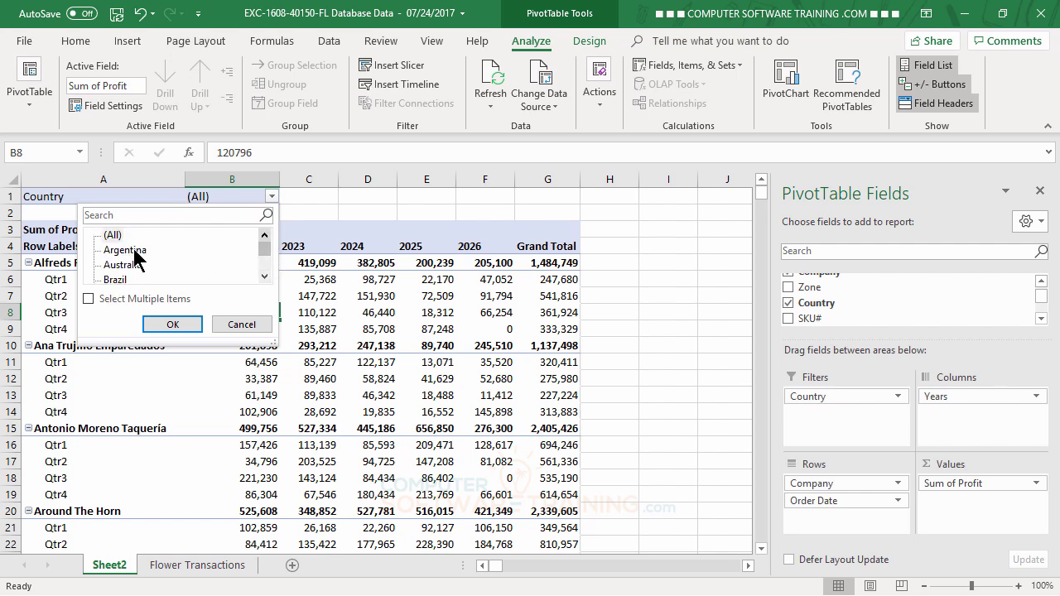
Step: Filter the PivotTable by the country Argentina
{"action": "left_click", "coordinate": [135, 253]}
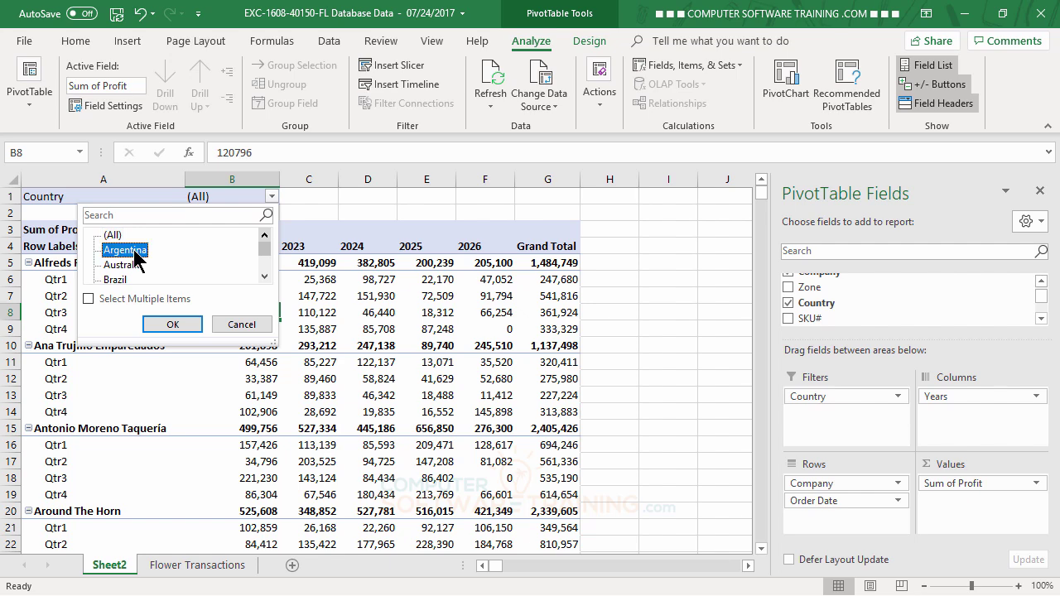
{"action": "left_click", "coordinate": [176, 322]}
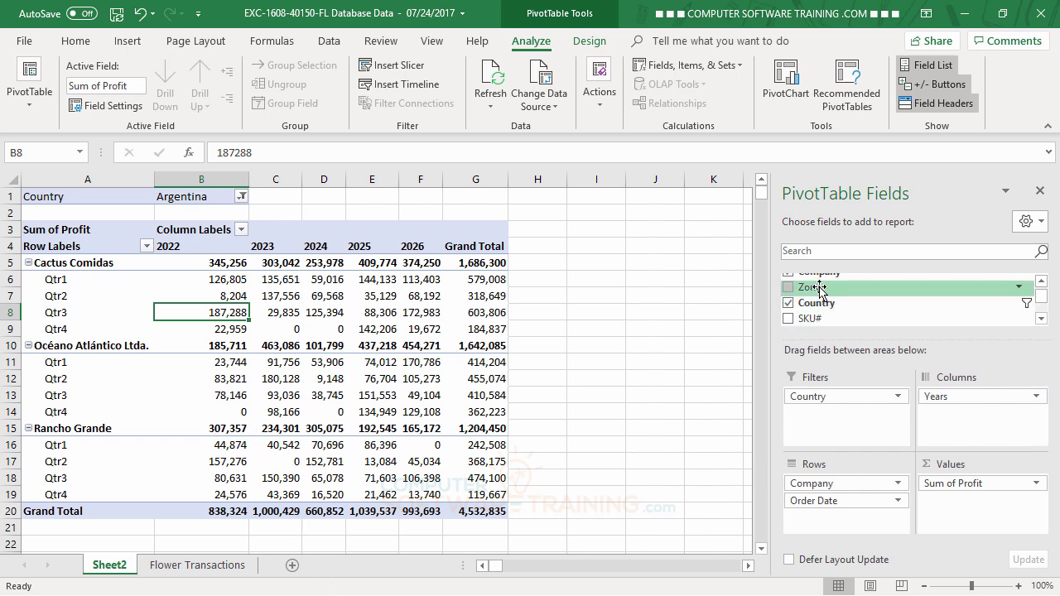
Step: Add Zone as a second report filter beneath Country, and reset the Country filter to (All)
{"action": "left_click_drag", "start_coordinate": [819, 287], "coordinate": [826, 421]}
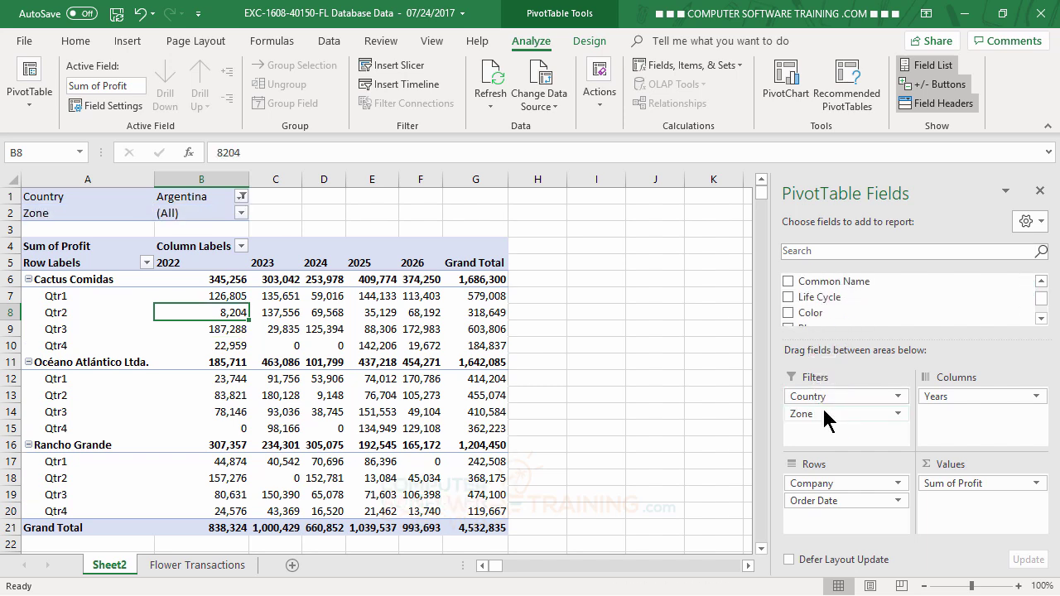
{"action": "left_click", "coordinate": [241, 197]}
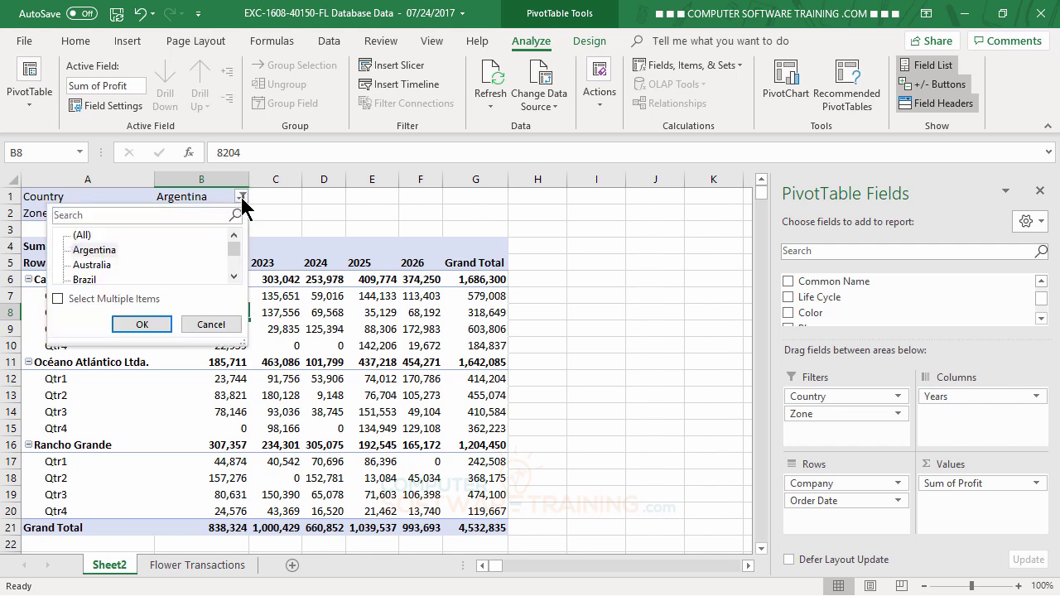
{"action": "left_click", "coordinate": [83, 235]}
{"action": "left_click", "coordinate": [131, 325]}
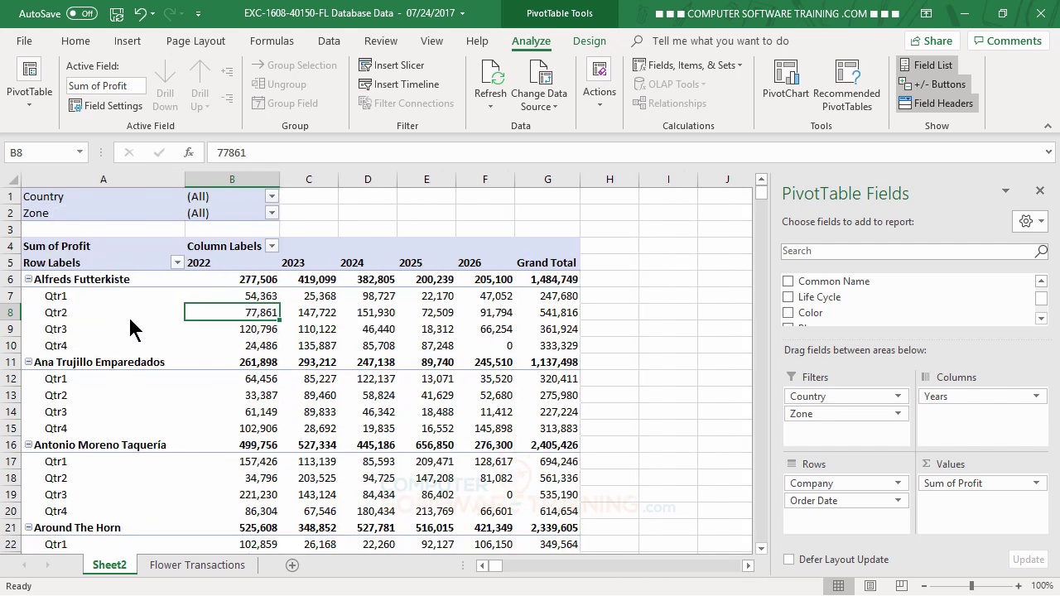
Step: Filter the PivotTable by the AMER zone and look over the companies in the filtered report
{"action": "left_click", "coordinate": [272, 214]}
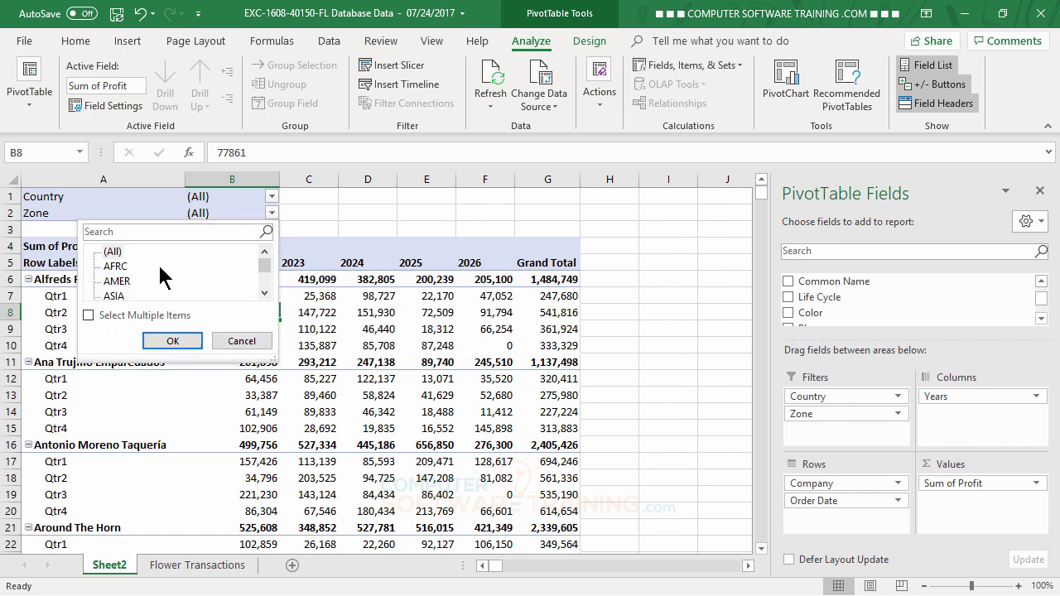
{"action": "left_click", "coordinate": [123, 283]}
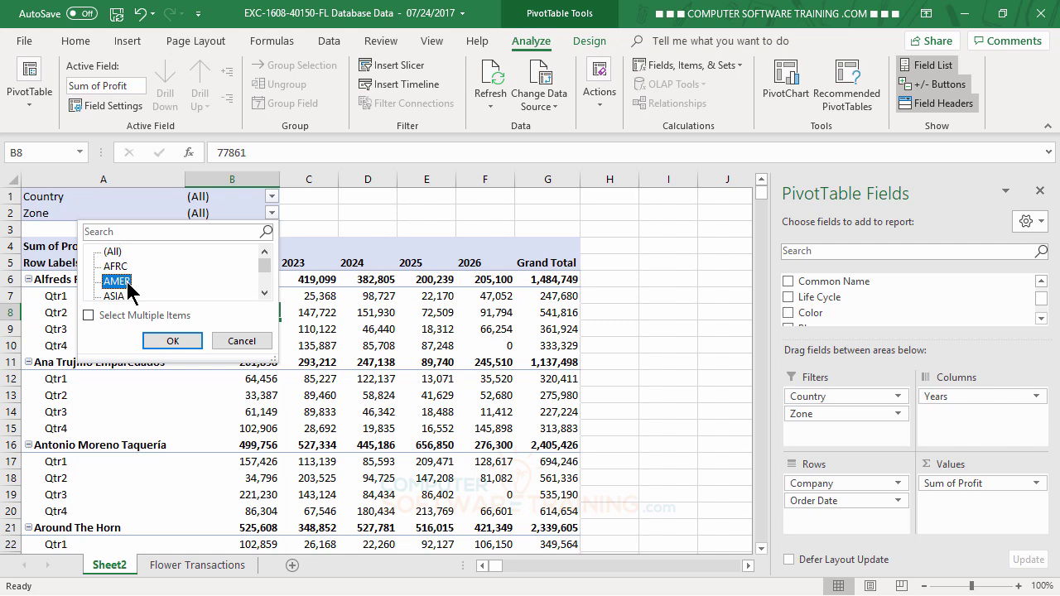
{"action": "left_click", "coordinate": [173, 343]}
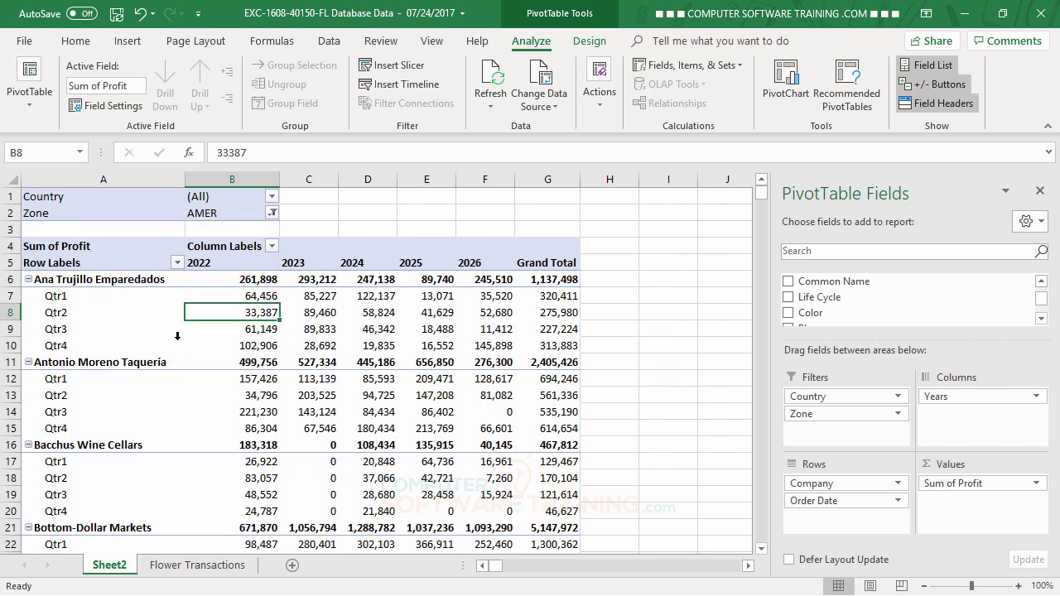
{"action": "scroll", "coordinate": [290, 398], "scroll_direction": "down", "scroll_amount": 2}
{"action": "scroll", "coordinate": [290, 399], "scroll_direction": "down", "scroll_amount": 6}
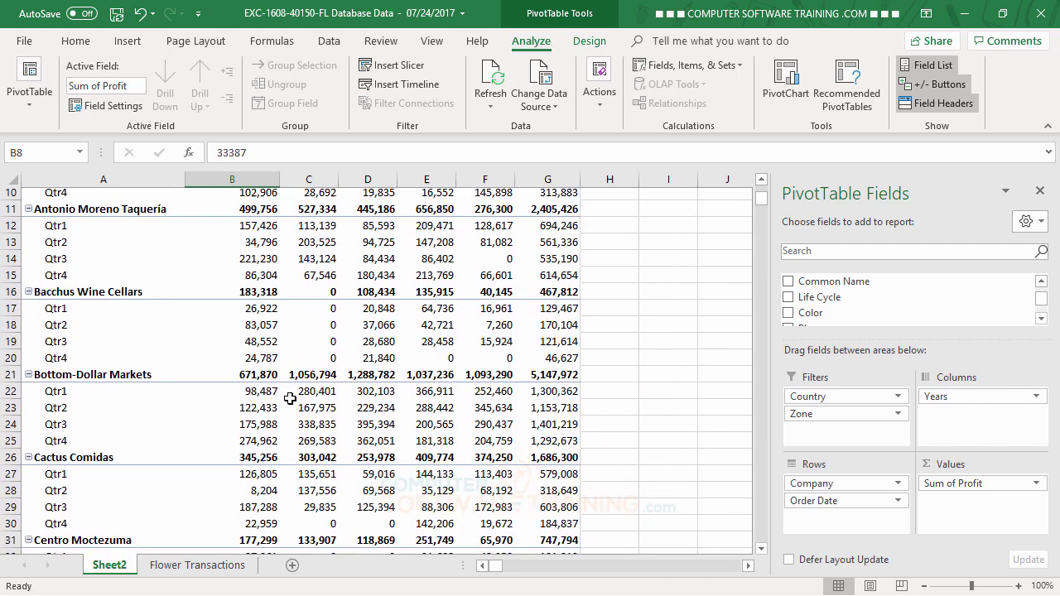
{"action": "scroll", "coordinate": [289, 399], "scroll_direction": "up", "scroll_amount": 8}
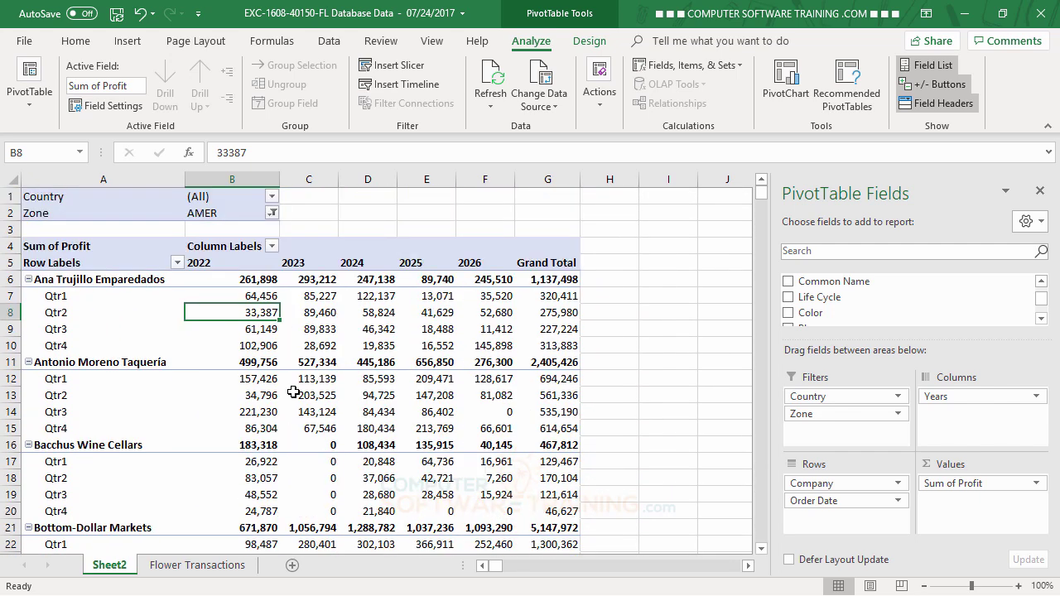
{"action": "mouse_move", "coordinate": [290, 394]}
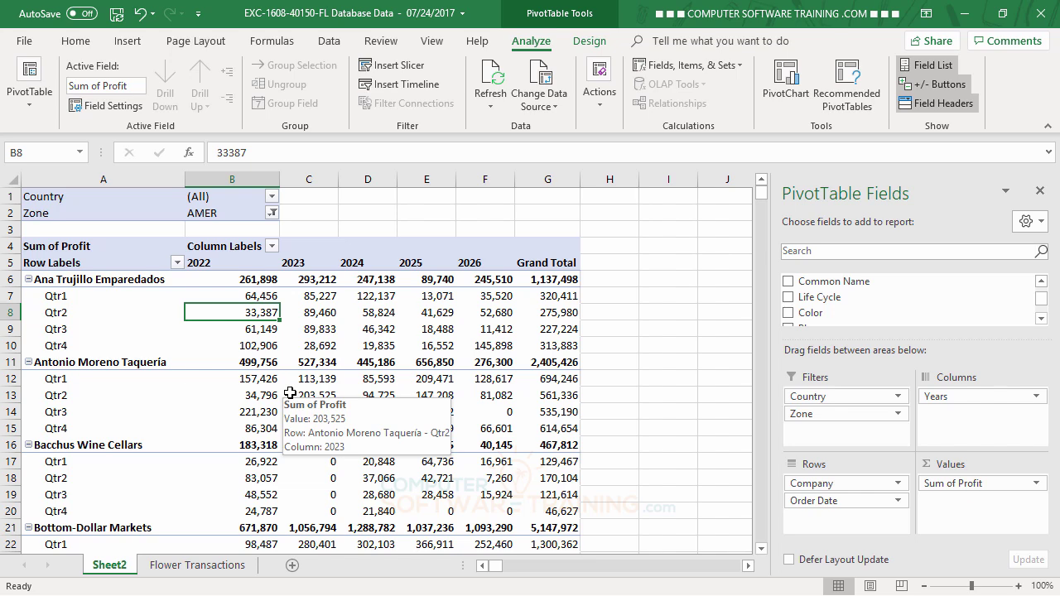
Step: Narrow the AMER zone report further by filtering Country to Argentina
{"action": "left_click", "coordinate": [272, 196]}
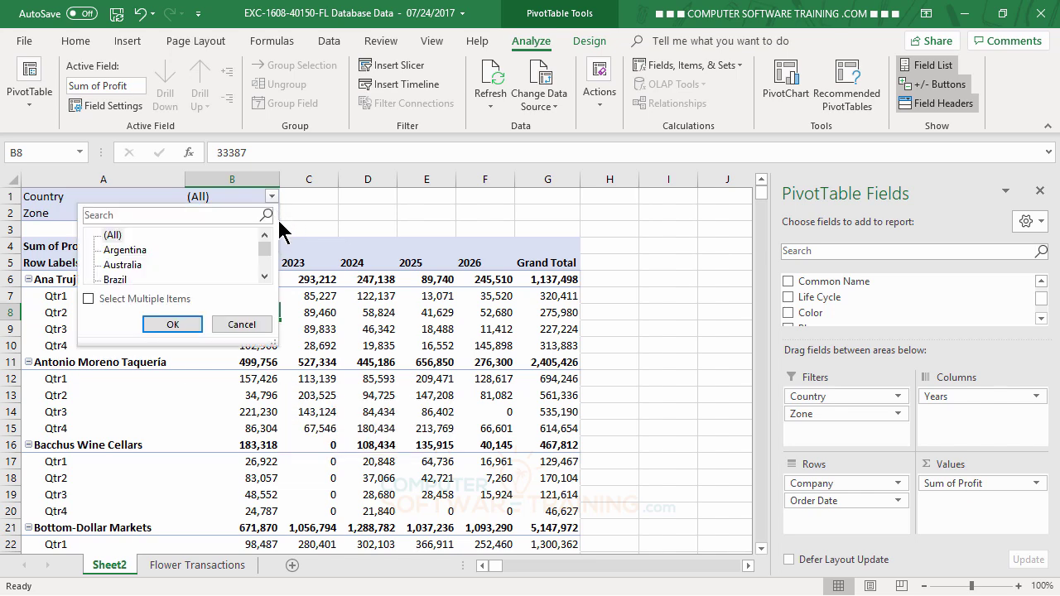
{"action": "mouse_move", "coordinate": [265, 259]}
{"action": "left_mouse_down"}
{"action": "mouse_move", "coordinate": [269, 278]}
{"action": "mouse_move", "coordinate": [276, 248]}
{"action": "left_mouse_up"}
{"action": "left_click", "coordinate": [140, 251]}
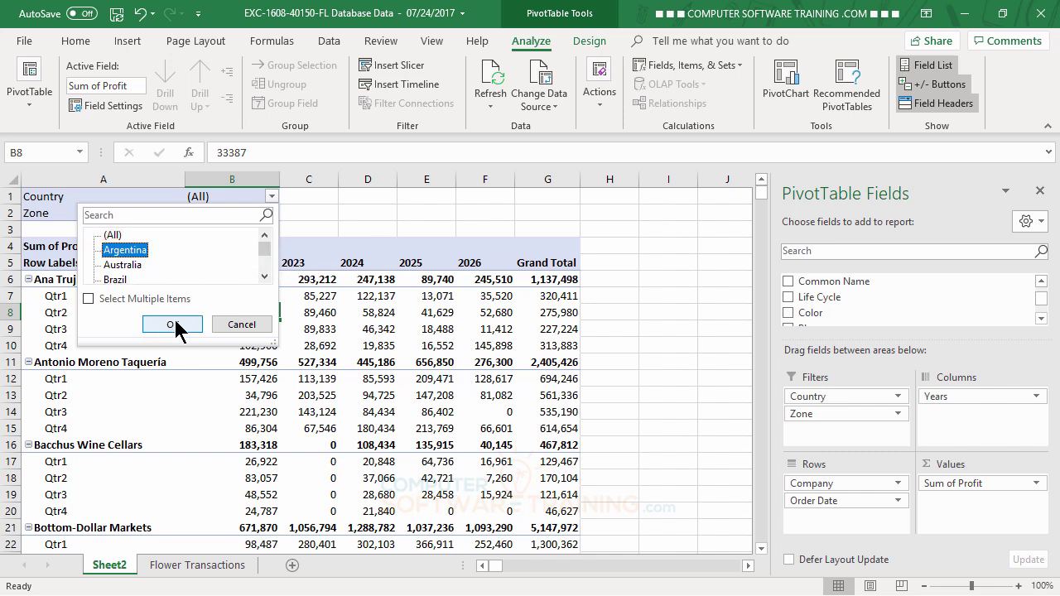
{"action": "left_click", "coordinate": [162, 325]}
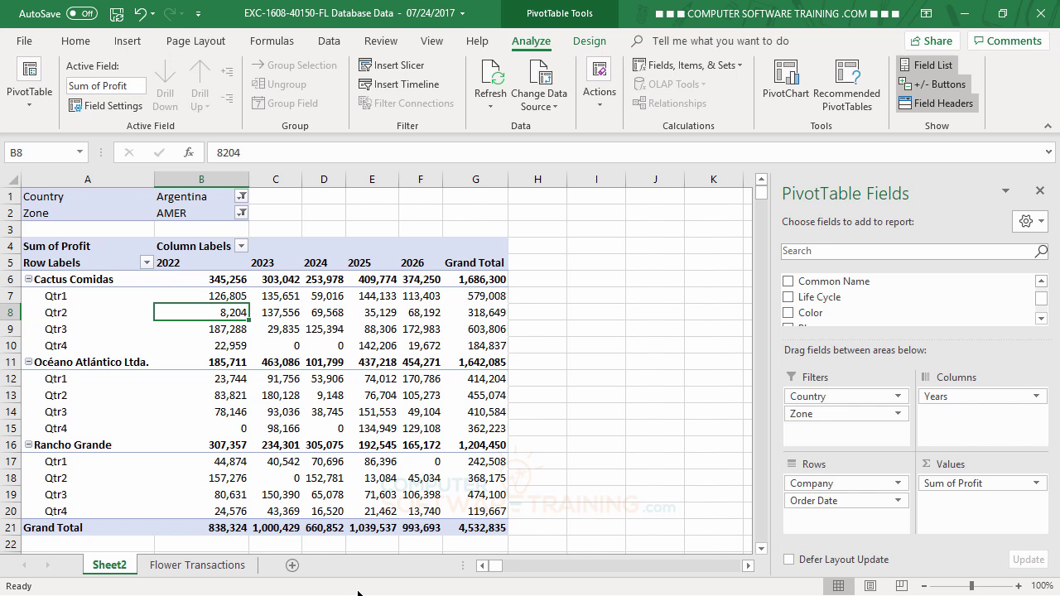
Step: Reset both the Country and Zone report filters to (All), and look over the full company list
{"action": "left_click", "coordinate": [241, 196]}
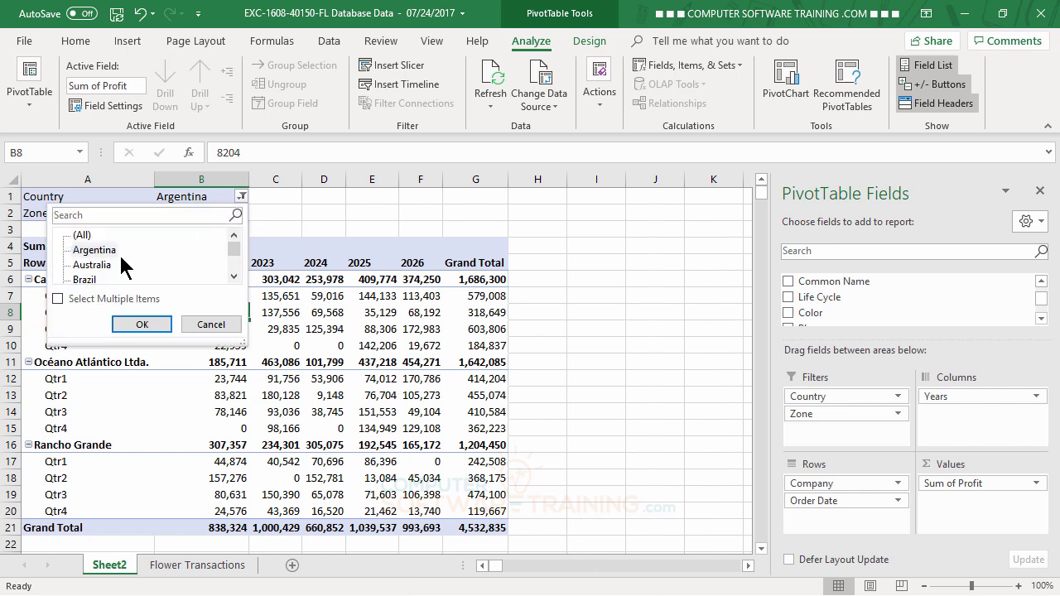
{"action": "left_click", "coordinate": [140, 324]}
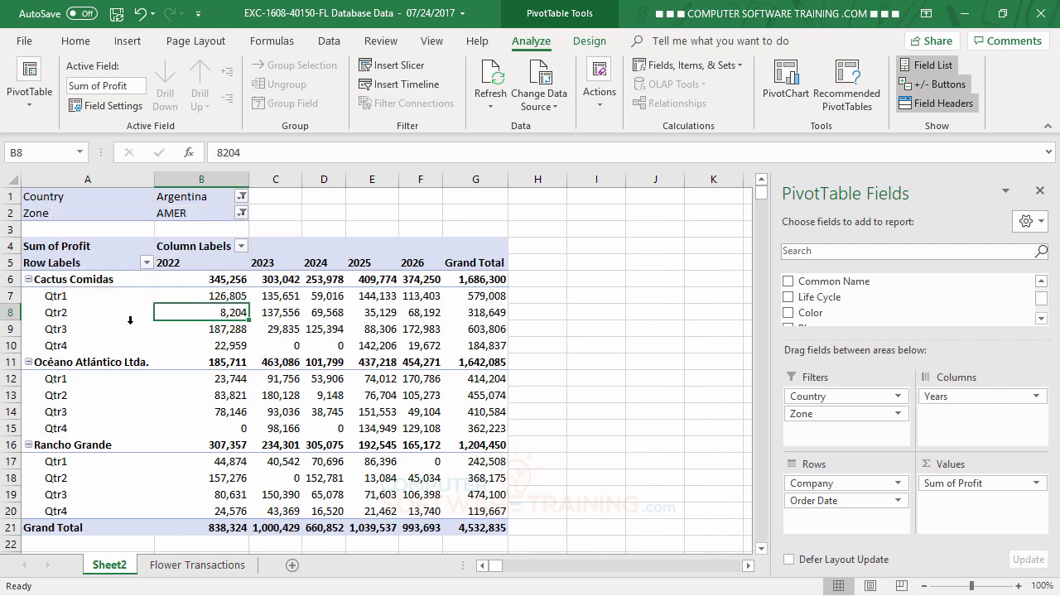
{"action": "left_click", "coordinate": [272, 213]}
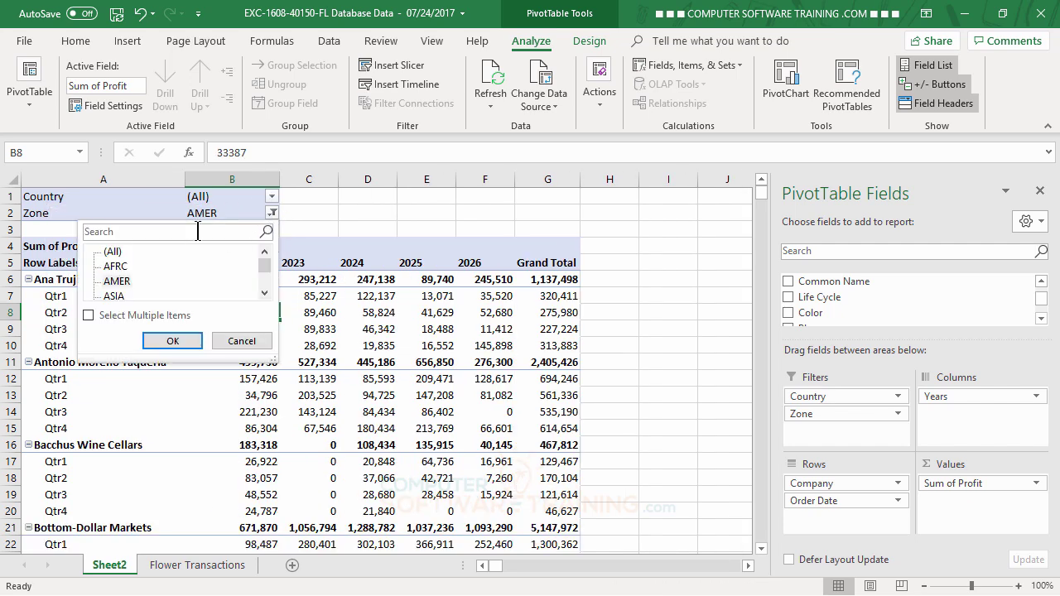
{"action": "left_click", "coordinate": [116, 251]}
{"action": "left_click", "coordinate": [171, 341]}
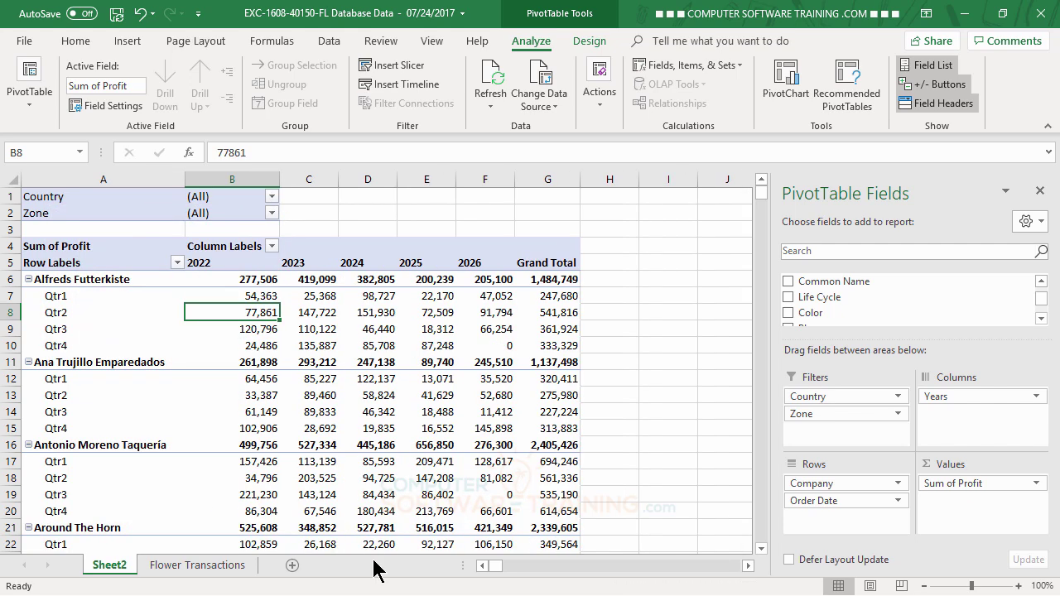
{"action": "scroll", "coordinate": [177, 448], "scroll_direction": "down", "scroll_amount": 6}
{"action": "scroll", "coordinate": [177, 433], "scroll_direction": "up", "scroll_amount": 3}
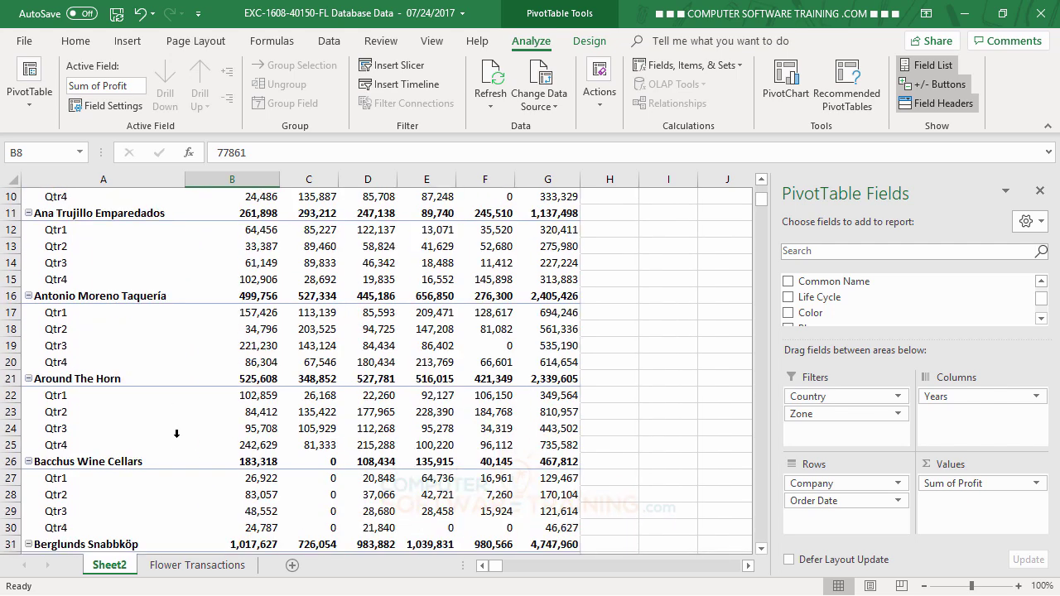
{"action": "scroll", "coordinate": [176, 433], "scroll_direction": "up", "scroll_amount": 3}
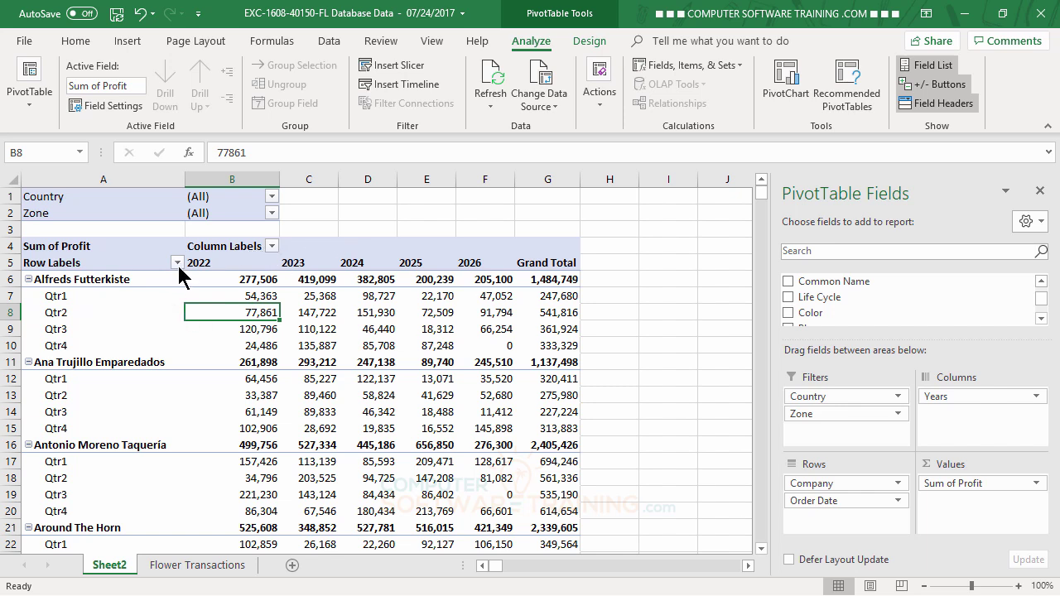
Step: Filter the Order Date row labels to show only Qtr1 and Qtr4, and clear that filter again
{"action": "left_click", "coordinate": [61, 313]}
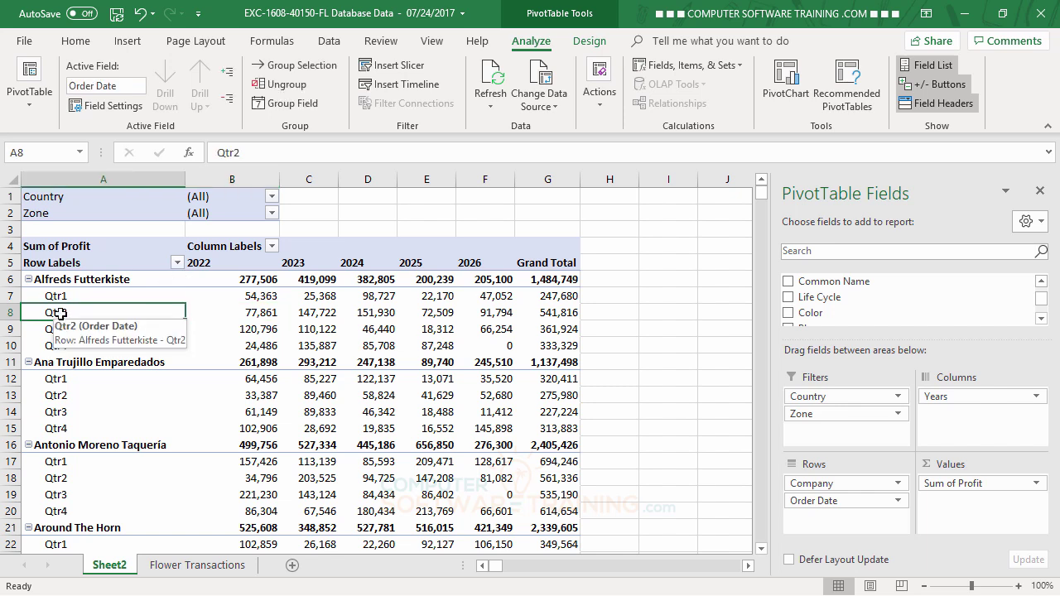
{"action": "left_click", "coordinate": [176, 263]}
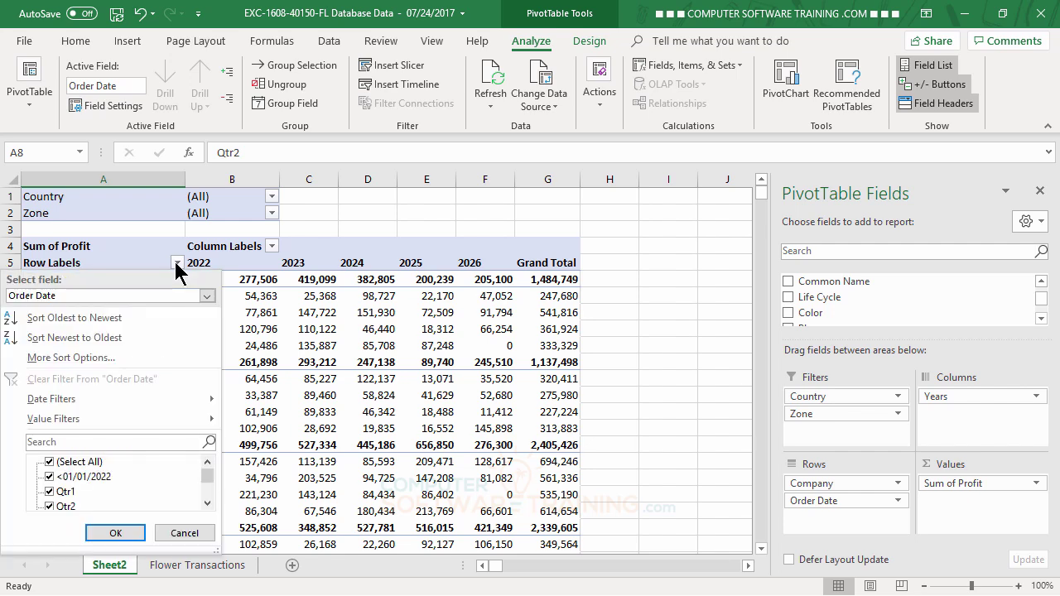
{"action": "left_click", "coordinate": [53, 464]}
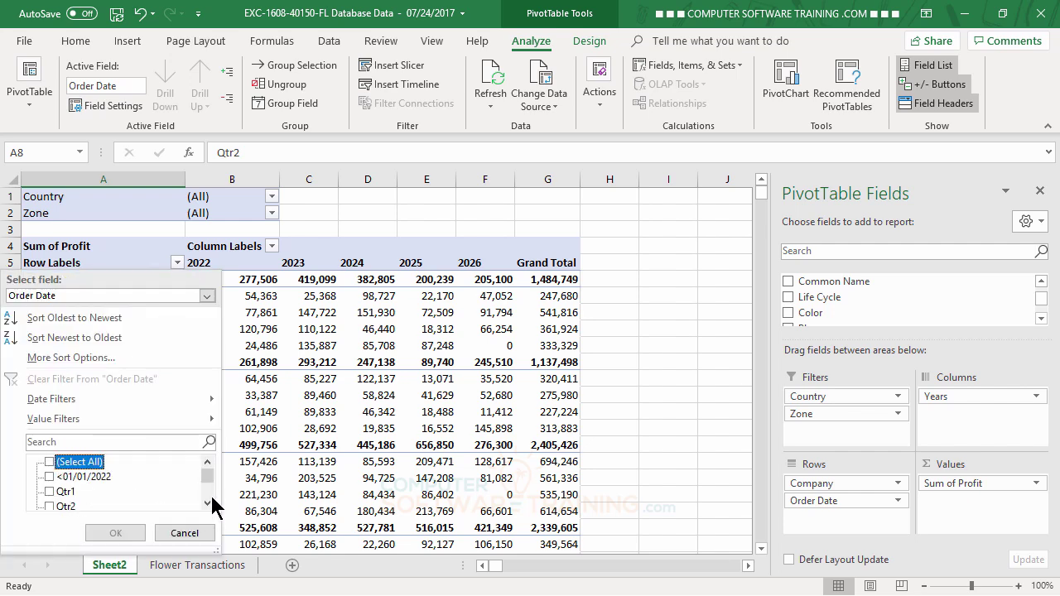
{"action": "left_click", "coordinate": [207, 503]}
{"action": "left_click", "coordinate": [49, 477]}
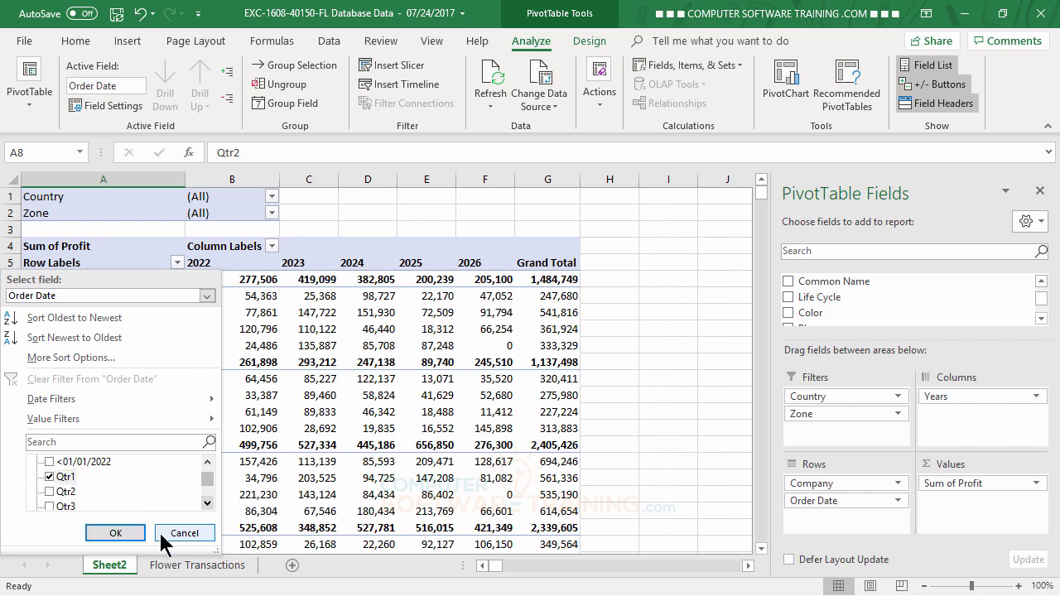
{"action": "left_click", "coordinate": [207, 503]}
{"action": "left_click", "coordinate": [207, 503]}
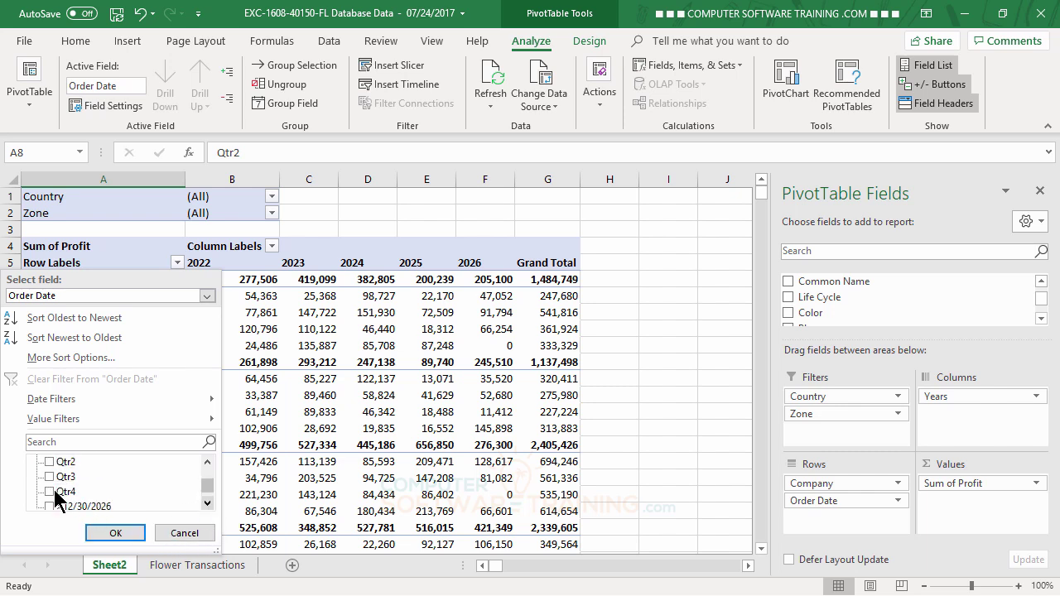
{"action": "left_click", "coordinate": [50, 492]}
{"action": "left_click", "coordinate": [115, 533]}
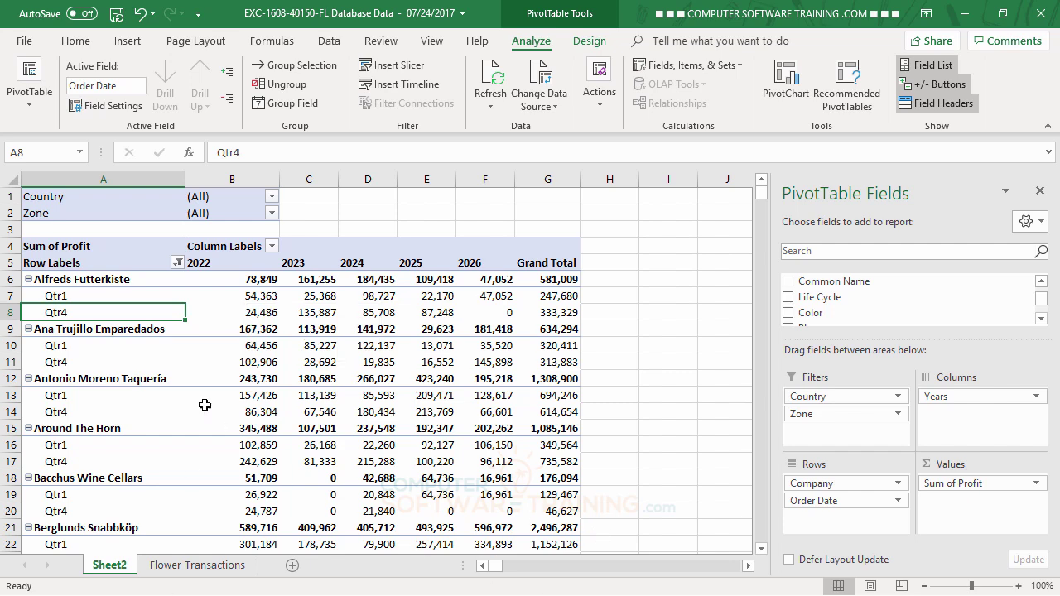
{"action": "left_click", "coordinate": [177, 262]}
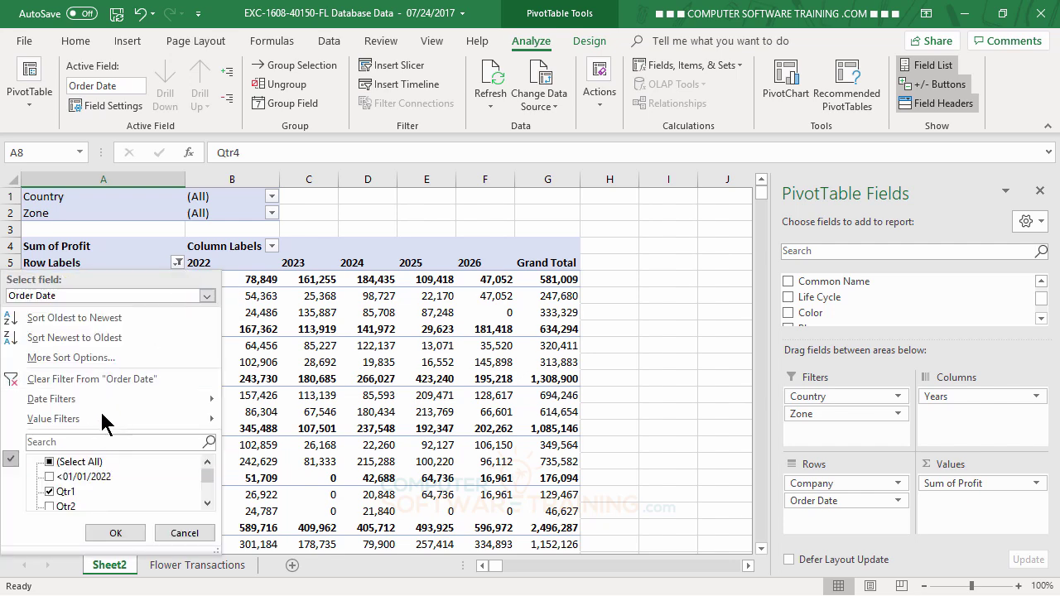
{"action": "left_click", "coordinate": [49, 381]}
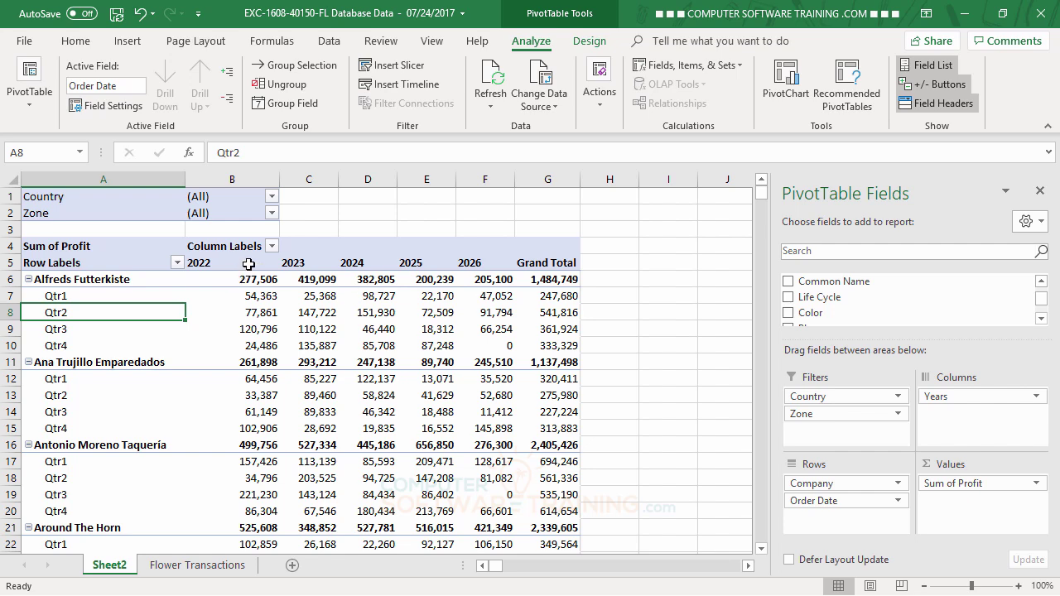
Step: Filter the Years column labels to show only 2025 and 2026, and clear that filter again
{"action": "mouse_move", "coordinate": [227, 272]}
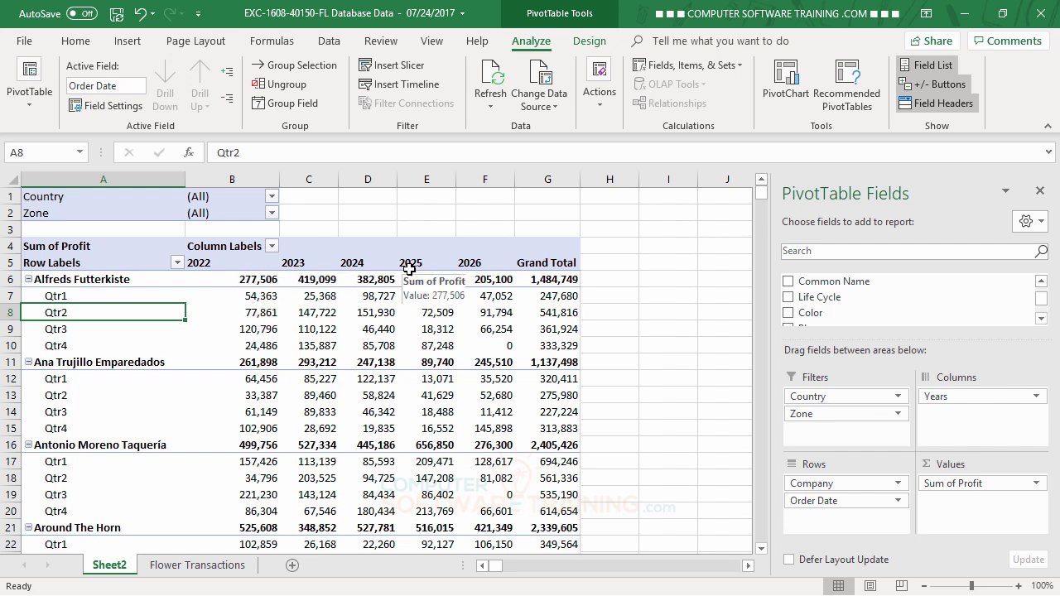
{"action": "left_click", "coordinate": [272, 246]}
{"action": "left_click", "coordinate": [106, 408]}
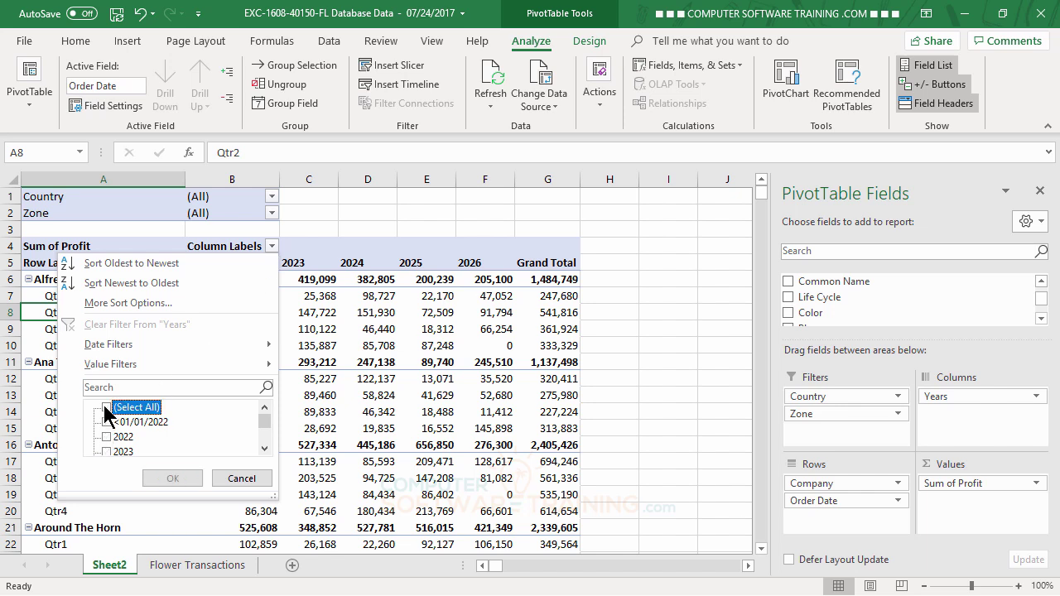
{"action": "left_click", "coordinate": [264, 448]}
{"action": "left_click", "coordinate": [264, 449]}
{"action": "left_click", "coordinate": [264, 448]}
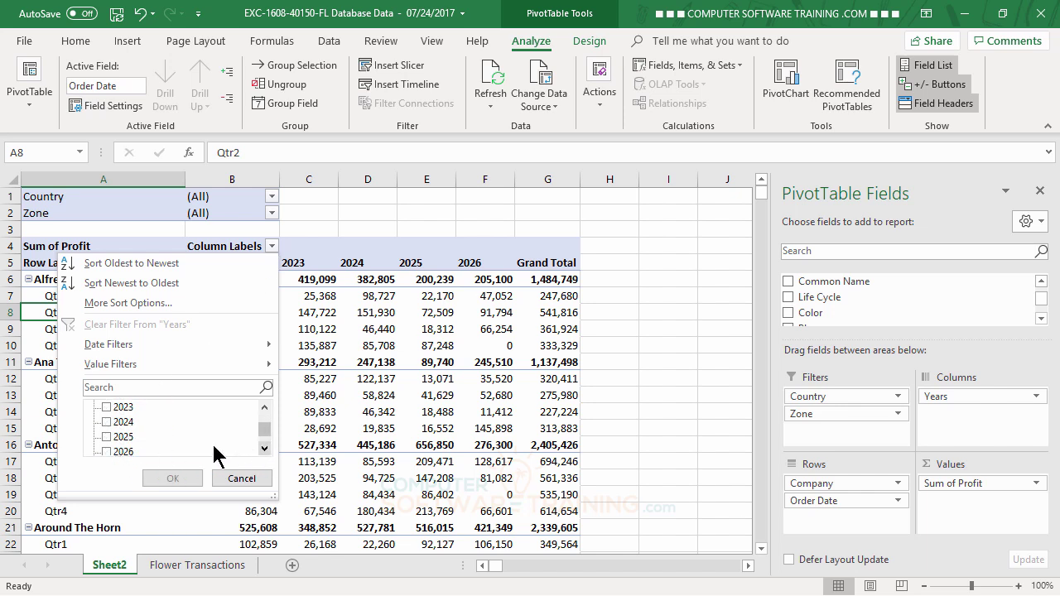
{"action": "left_click", "coordinate": [106, 437]}
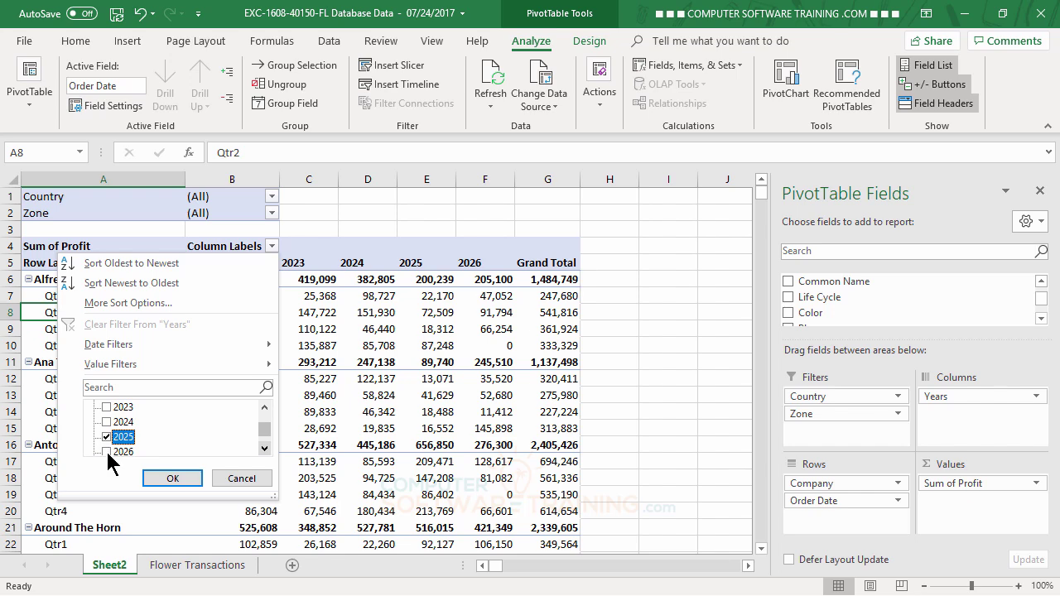
{"action": "left_click", "coordinate": [106, 451]}
{"action": "left_click", "coordinate": [172, 478]}
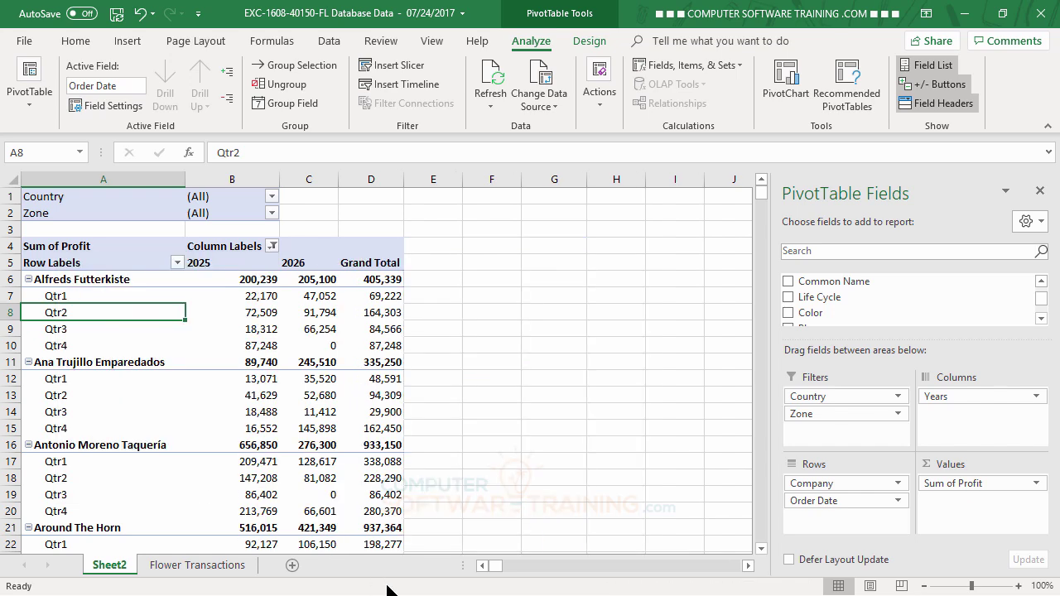
{"action": "left_click", "coordinate": [273, 246]}
{"action": "left_click", "coordinate": [87, 324]}
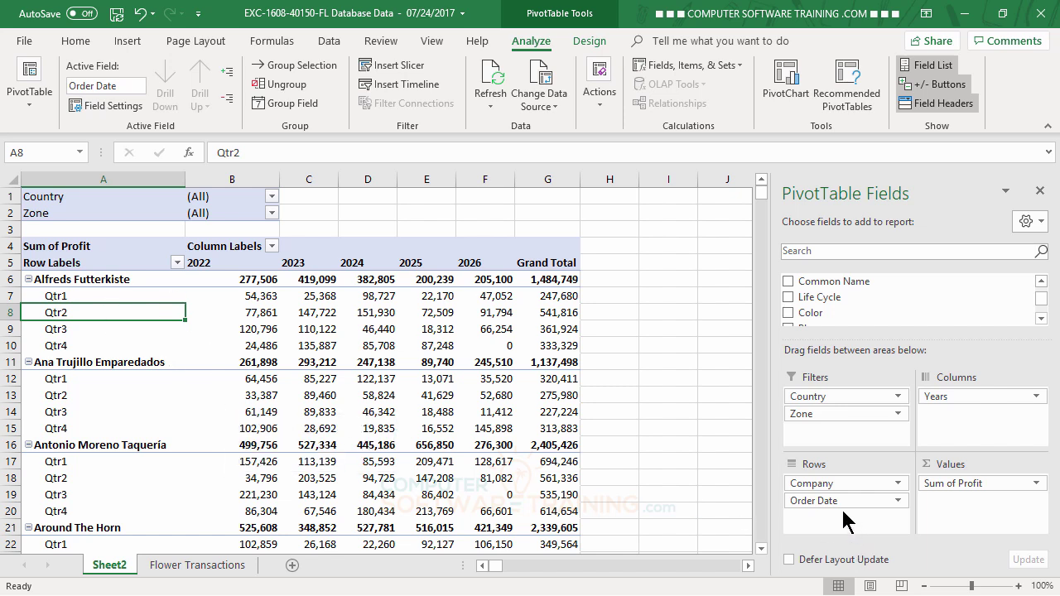
Step: Replace Company with Bloom as the outer row field above Order Date in the PivotTable
{"action": "left_click_drag", "start_coordinate": [824, 491], "coordinate": [693, 458]}
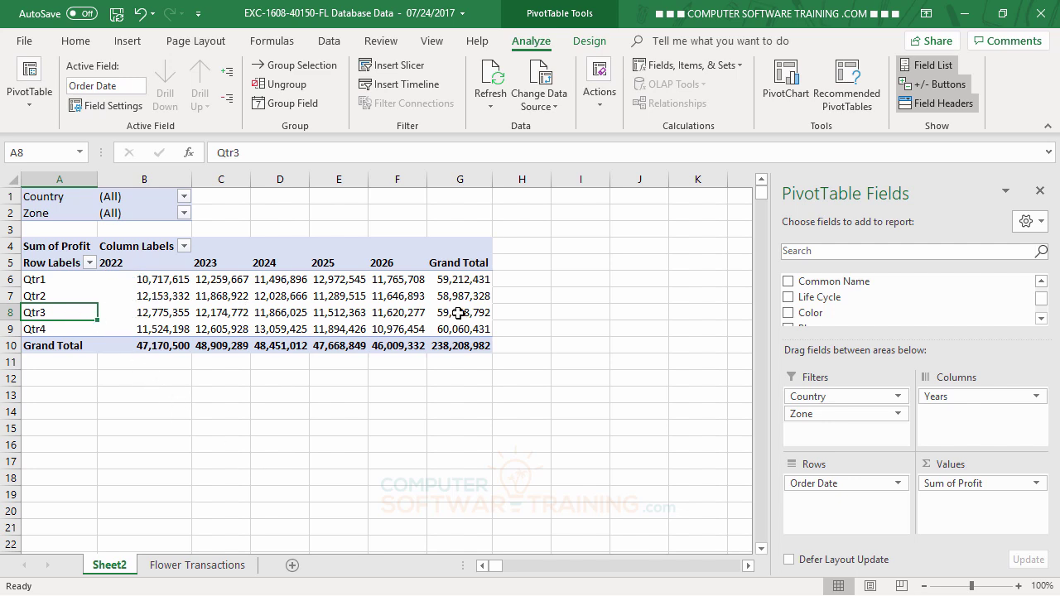
{"action": "mouse_move", "coordinate": [208, 318]}
{"action": "left_click", "coordinate": [1041, 319]}
{"action": "left_click", "coordinate": [1041, 319]}
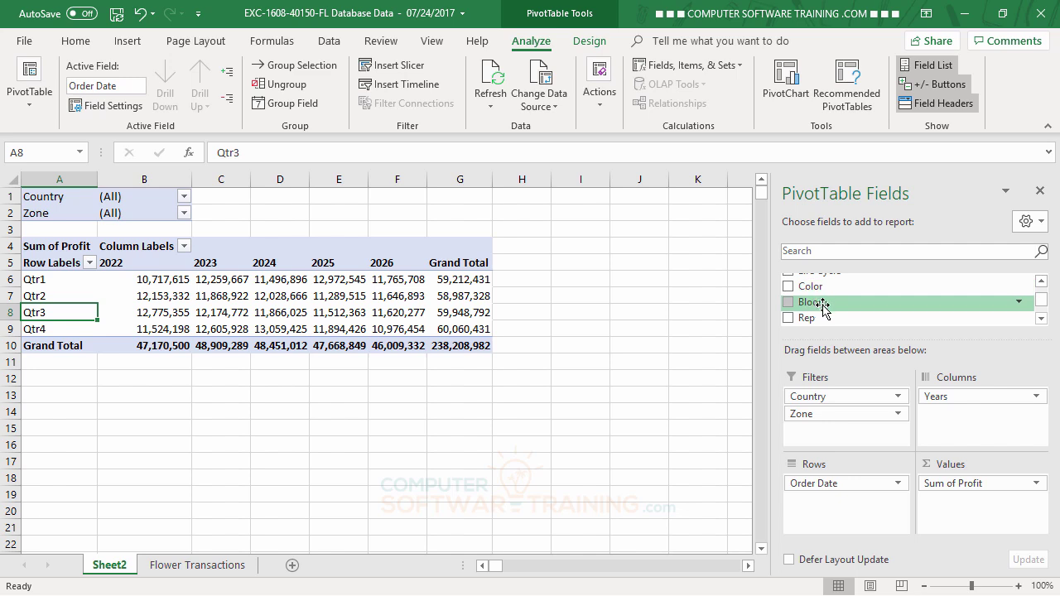
{"action": "left_click_drag", "start_coordinate": [821, 304], "coordinate": [816, 484]}
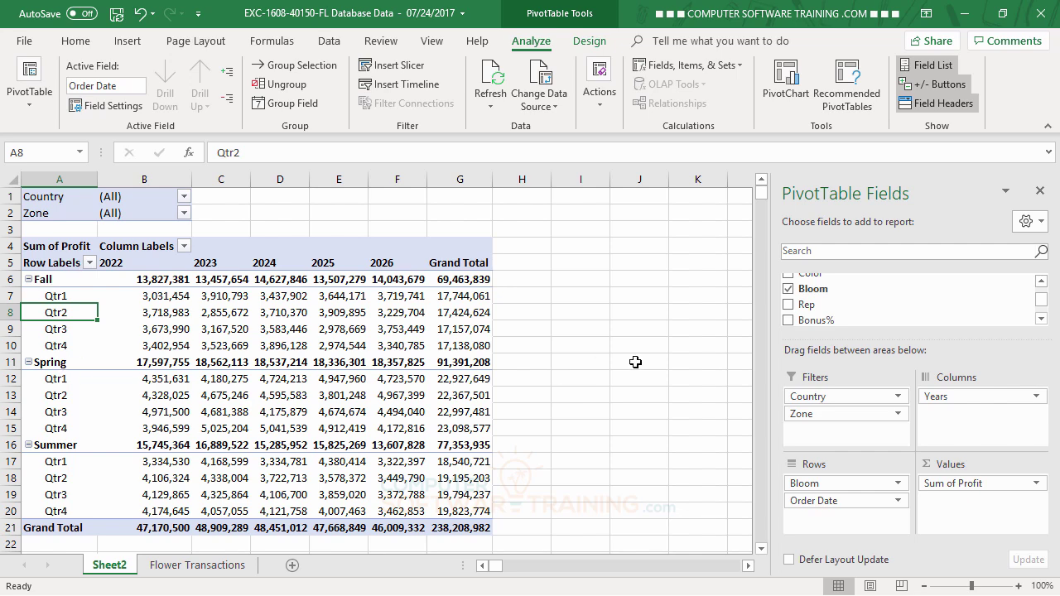
Step: Swap the Bloom row field for Life Cycle, placing it above Order Date
{"action": "left_click_drag", "start_coordinate": [808, 486], "coordinate": [727, 479]}
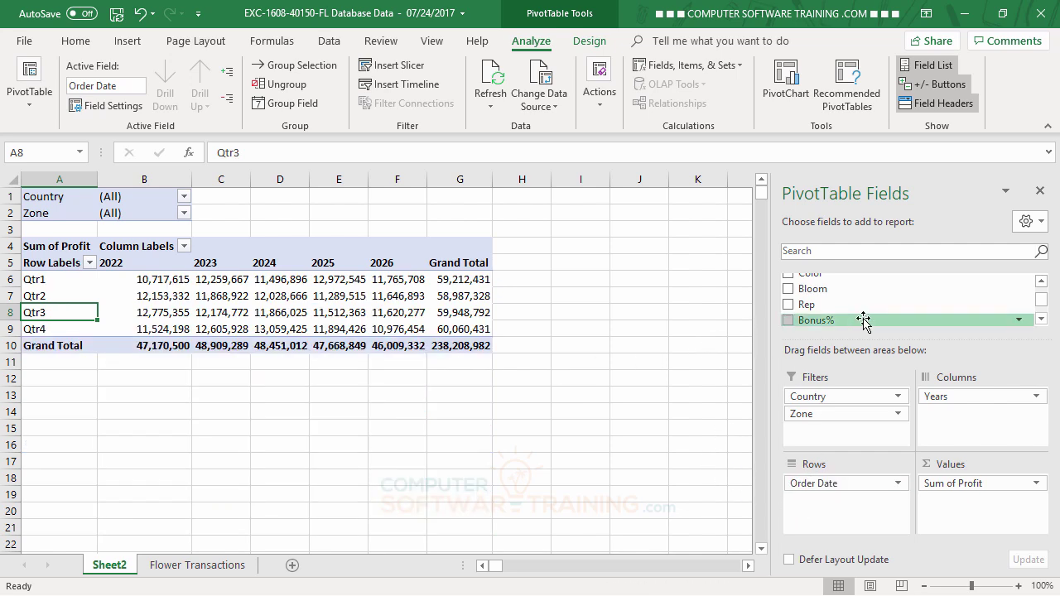
{"action": "left_click", "coordinate": [1041, 280]}
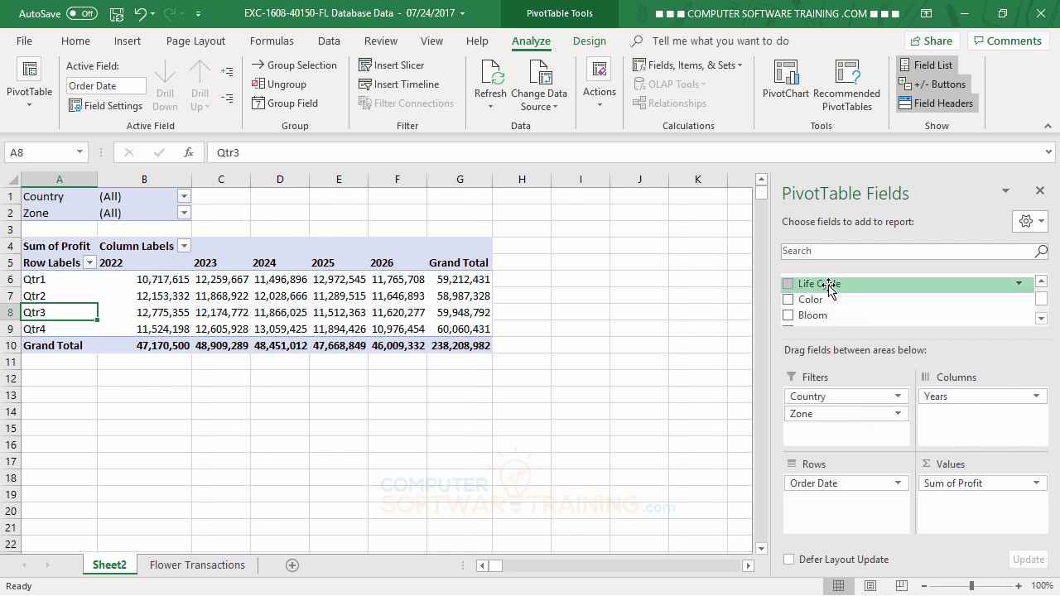
{"action": "left_click_drag", "start_coordinate": [828, 284], "coordinate": [832, 480]}
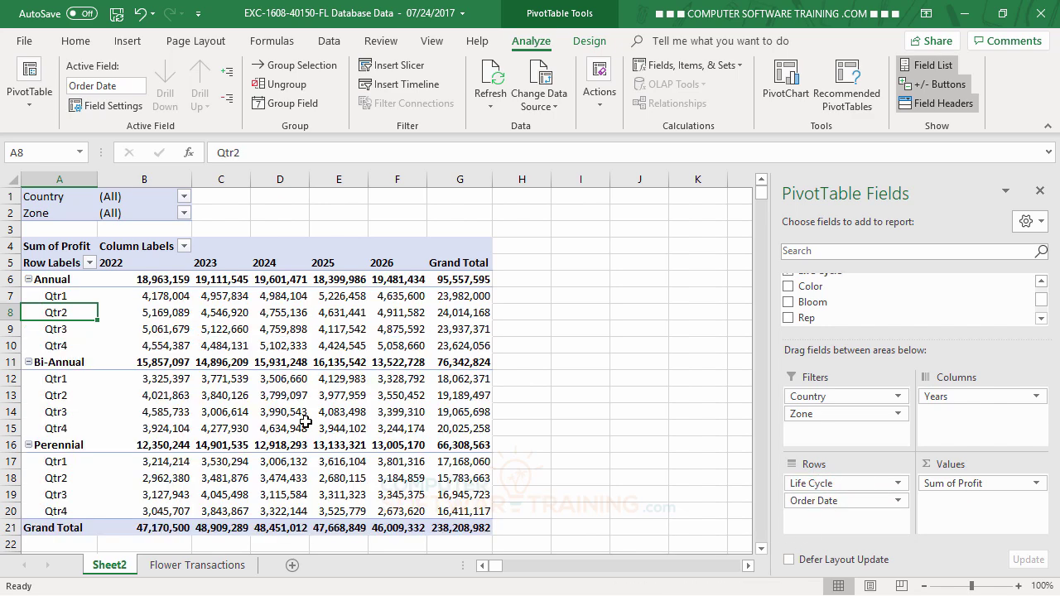